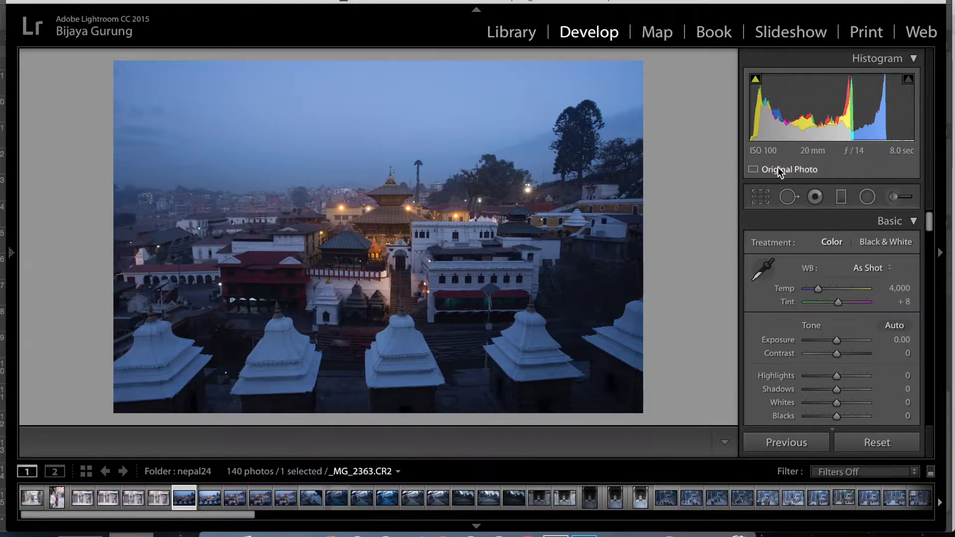
- Examine the central temple and its surrounding lights up close in the unedited photo
left_click(342, 217)
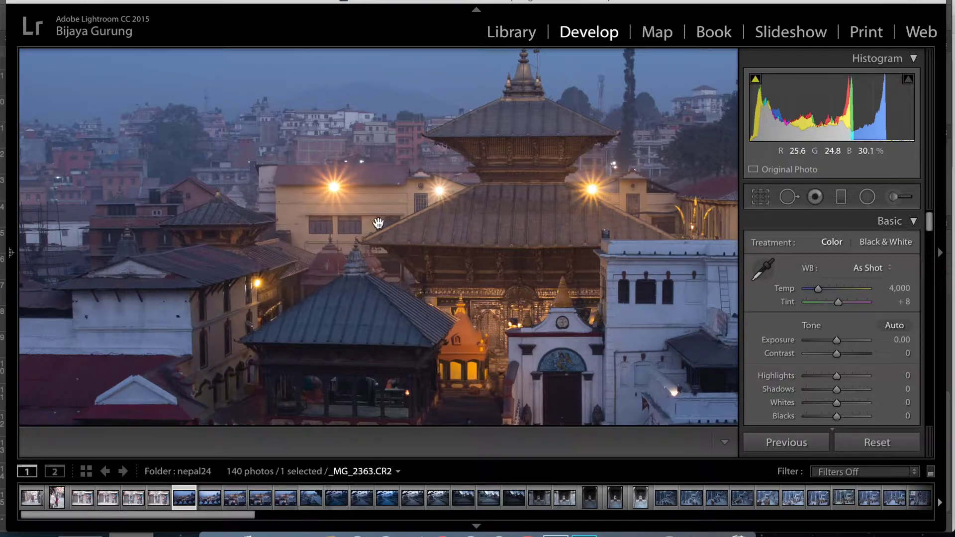
left_click(546, 258)
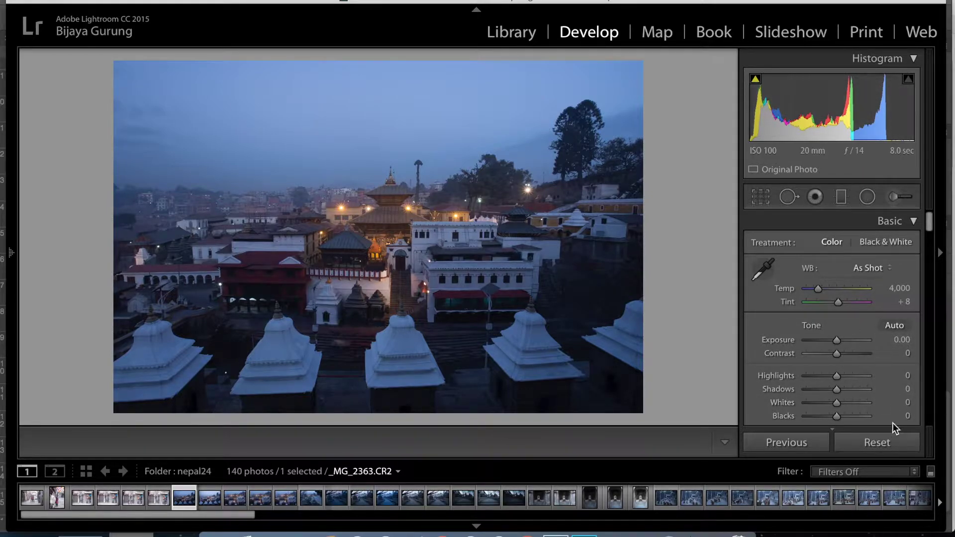
mouse_move(931, 223)
left_mouse_down()
mouse_move(932, 303)
mouse_move(930, 221)
left_mouse_up()
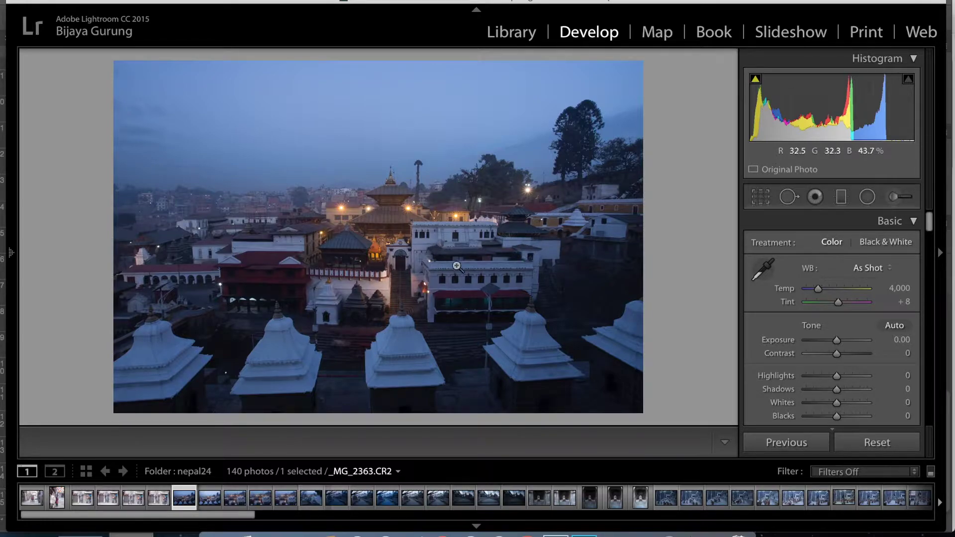
- Undo the settings reset on the temple photo and check its crop and straightening
key("ctrl+z")
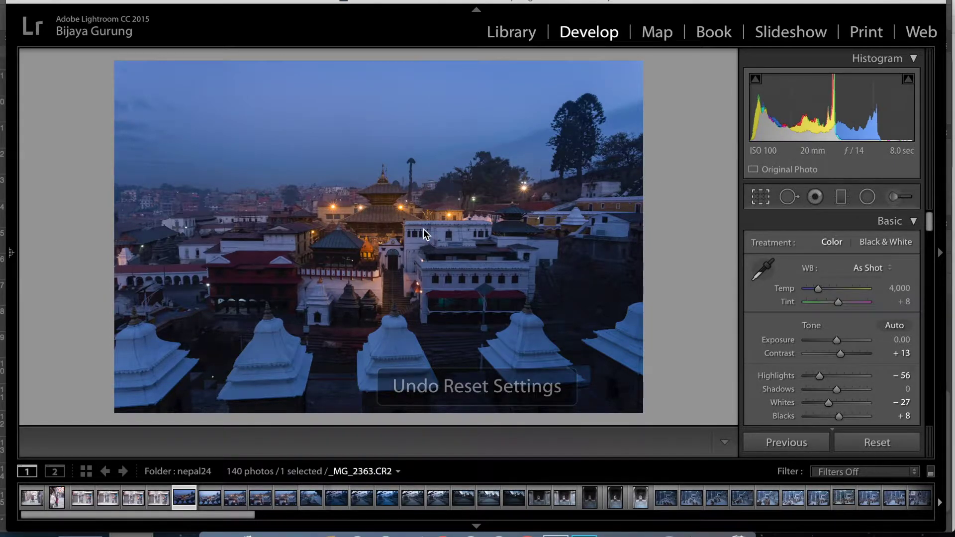
key("r")
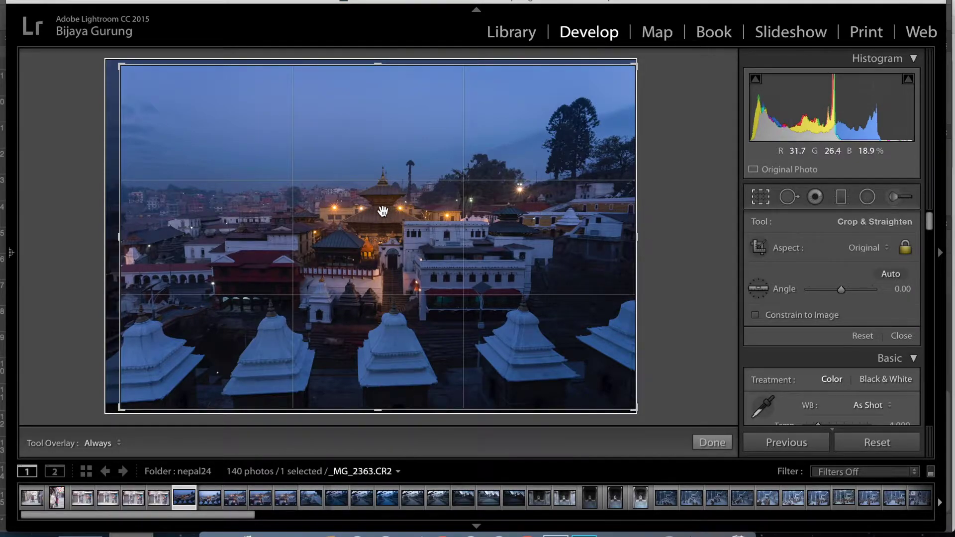
left_click(762, 197)
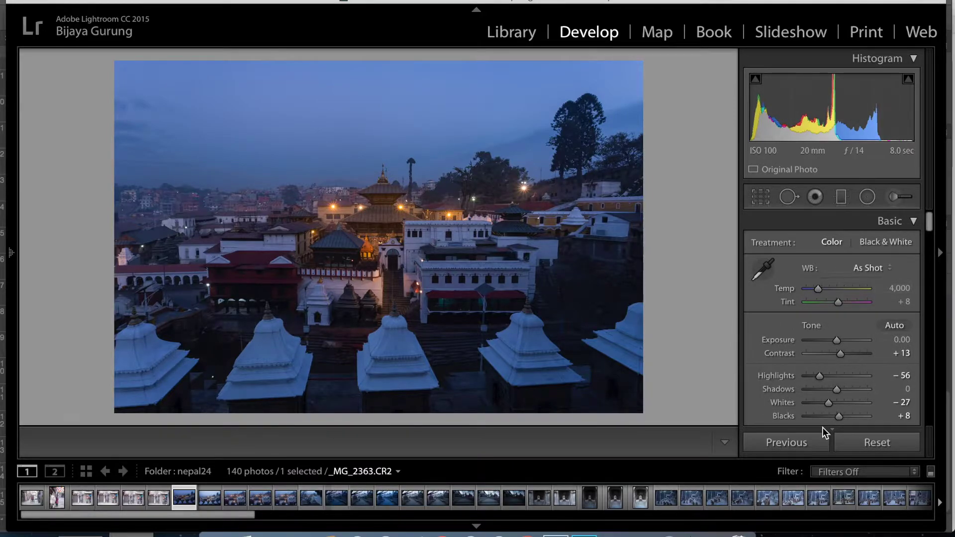
- Examine the photo's develop settings, from Vibrance and Tone Curve through Split Toning and Sharpening down to Dehaze
scroll(931, 234, "down", 10)
scroll(931, 239, "up", 3)
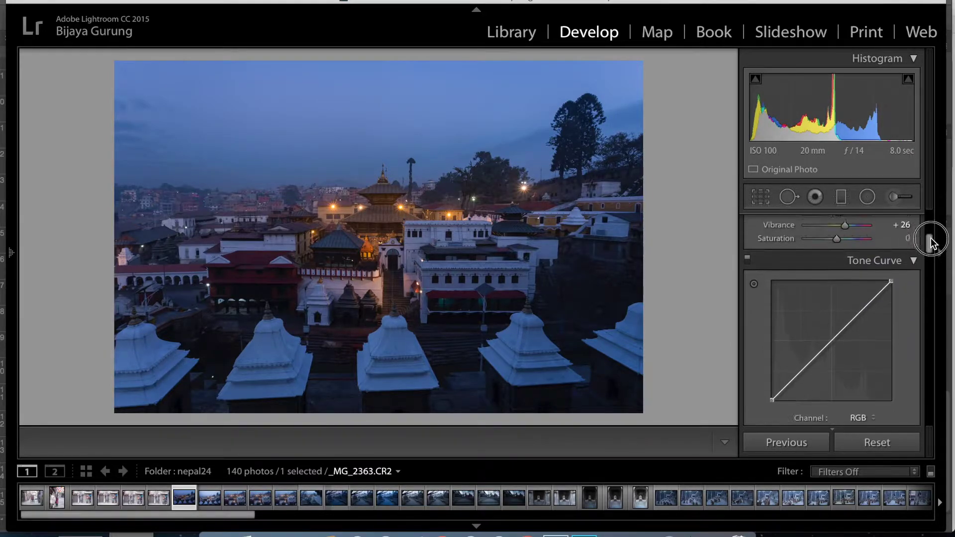
scroll(932, 244, "down", 2)
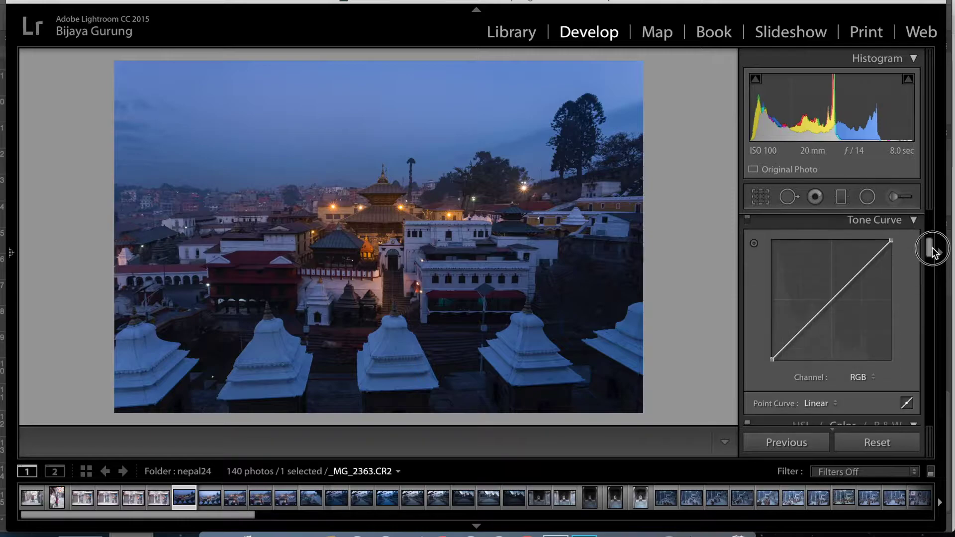
left_click_drag(932, 245, 930, 316)
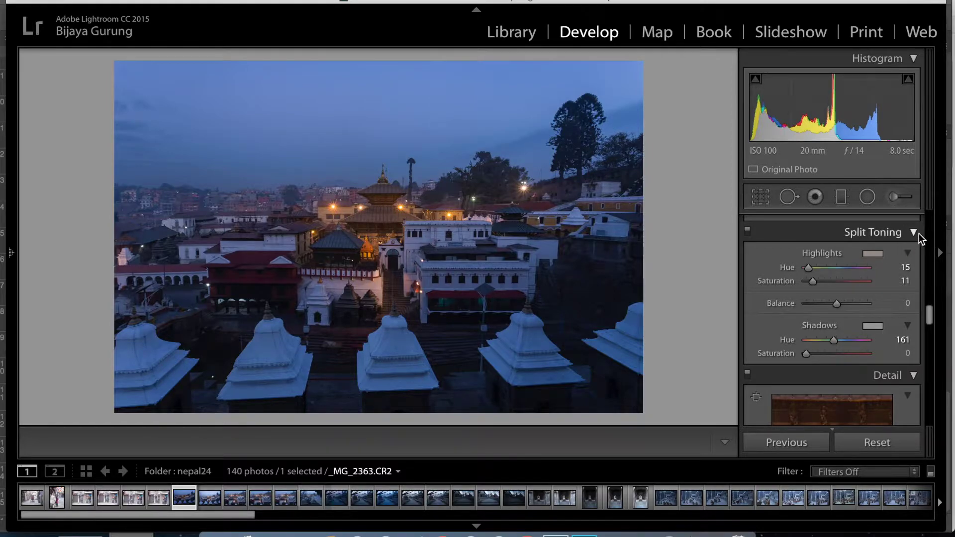
left_click_drag(928, 315, 931, 338)
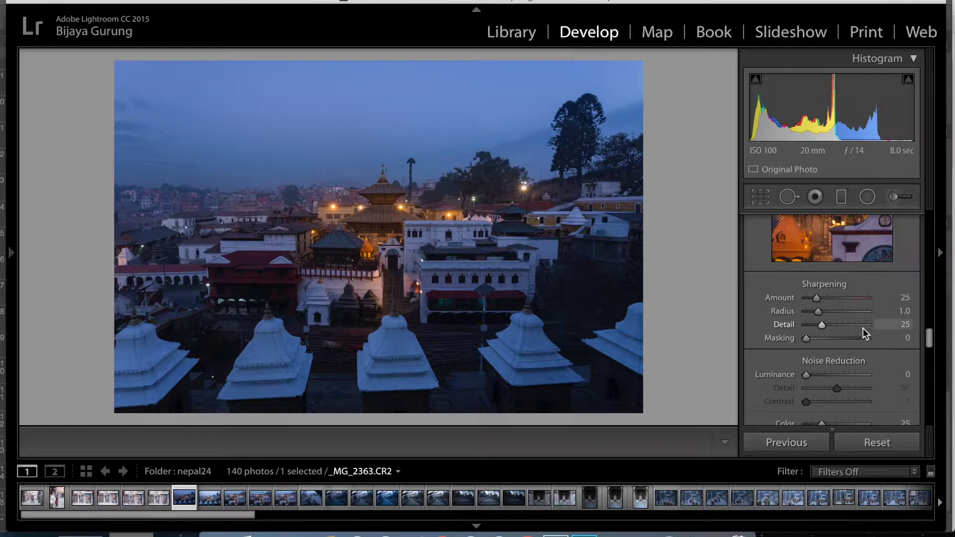
scroll(927, 339, "down", 10)
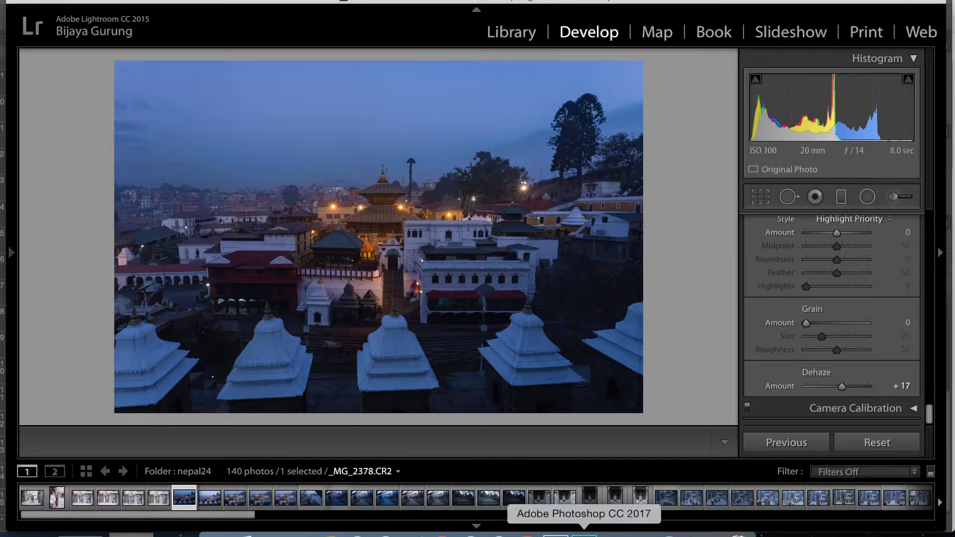
- Switch to Photoshop and select the unmasked Color Efex Pro 4 layer above Layer 1 in _MG_2363.CR2
left_click(584, 534)
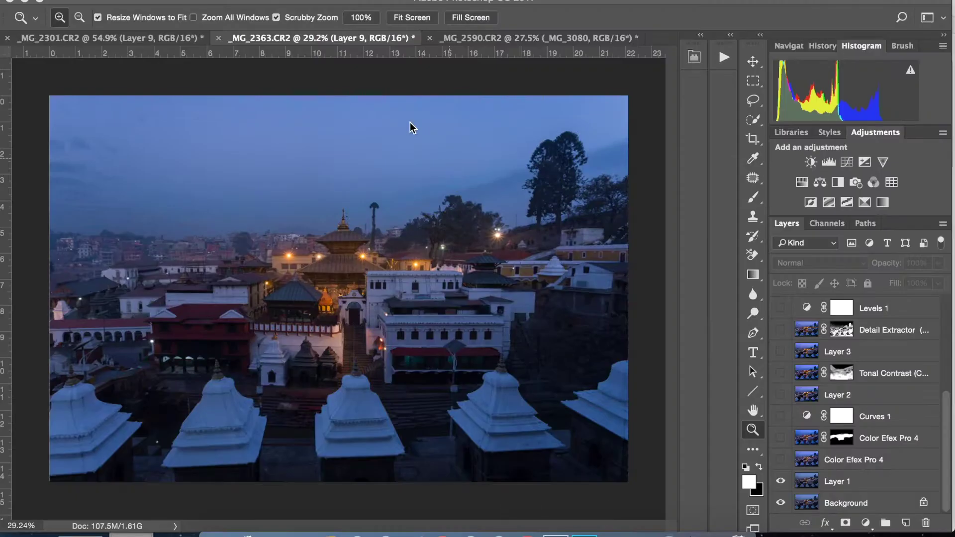
left_click_drag(498, 303, 435, 271)
left_click_drag(427, 270, 427, 267)
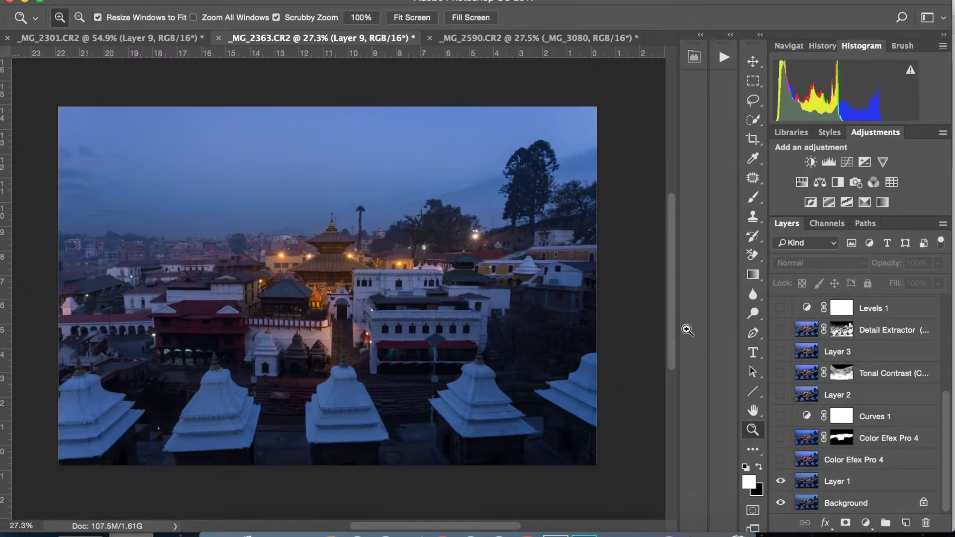
left_click(807, 462)
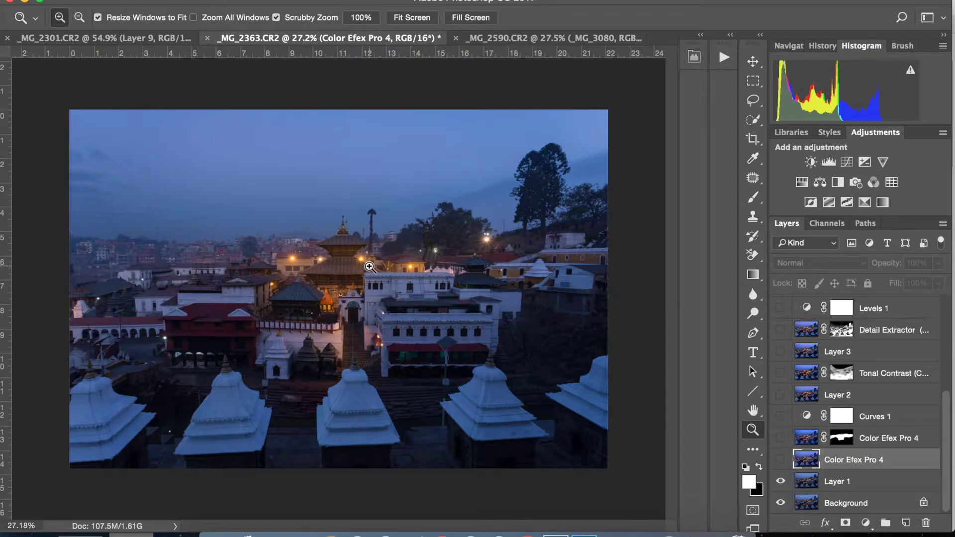
- Examine the sky from the distant houses across to the trees, and the temple roofs and lights, up close
left_click_drag(190, 159, 298, 152)
left_click_drag(394, 158, 488, 209)
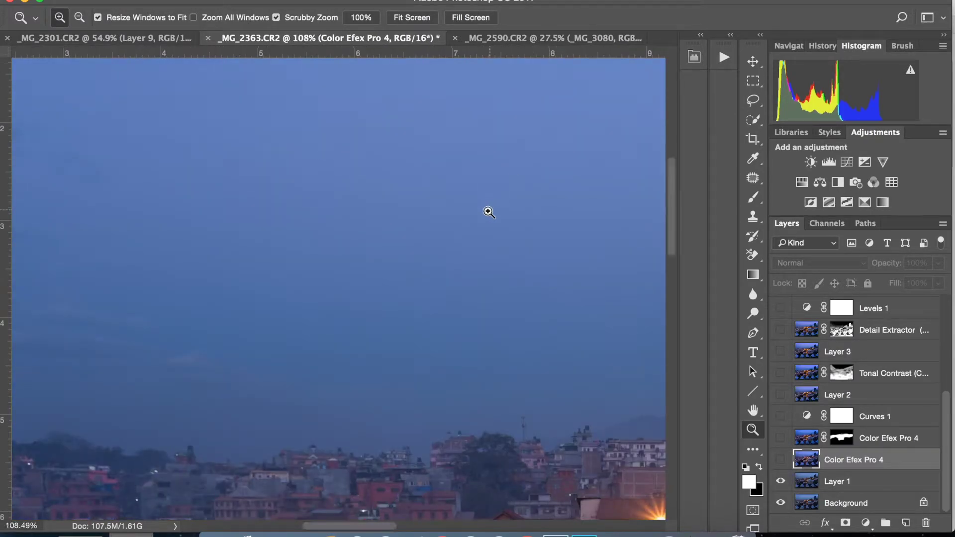
scroll(480, 205, "right", 8)
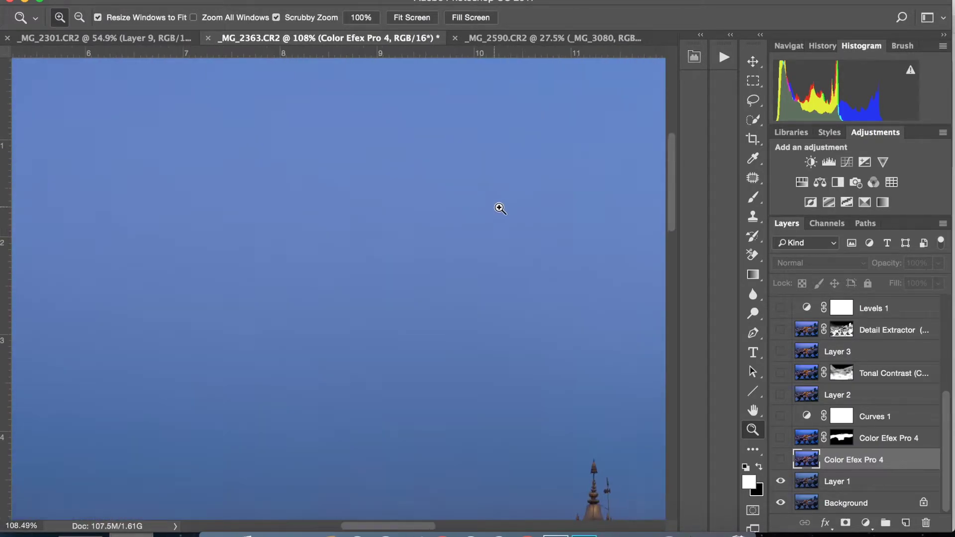
scroll(502, 208, "right", 2)
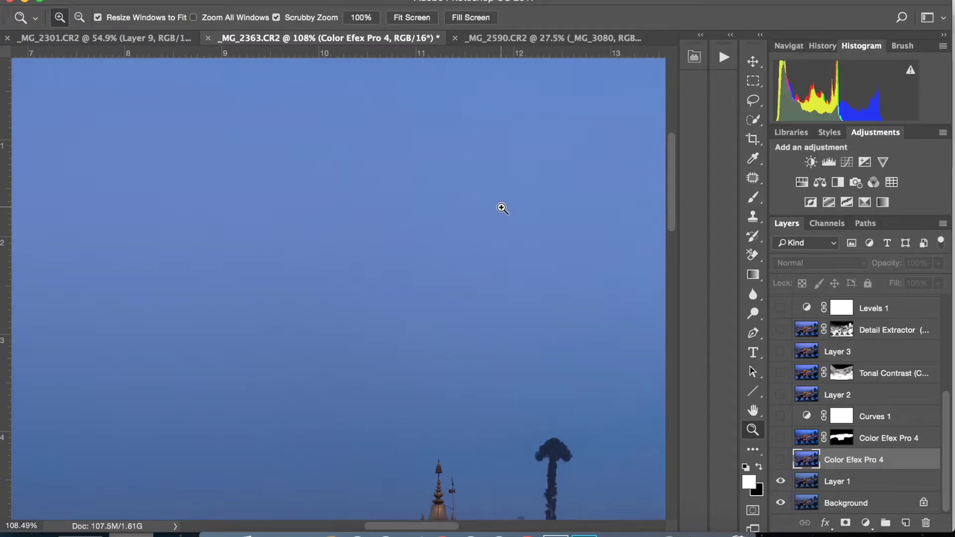
scroll(501, 209, "right", 6)
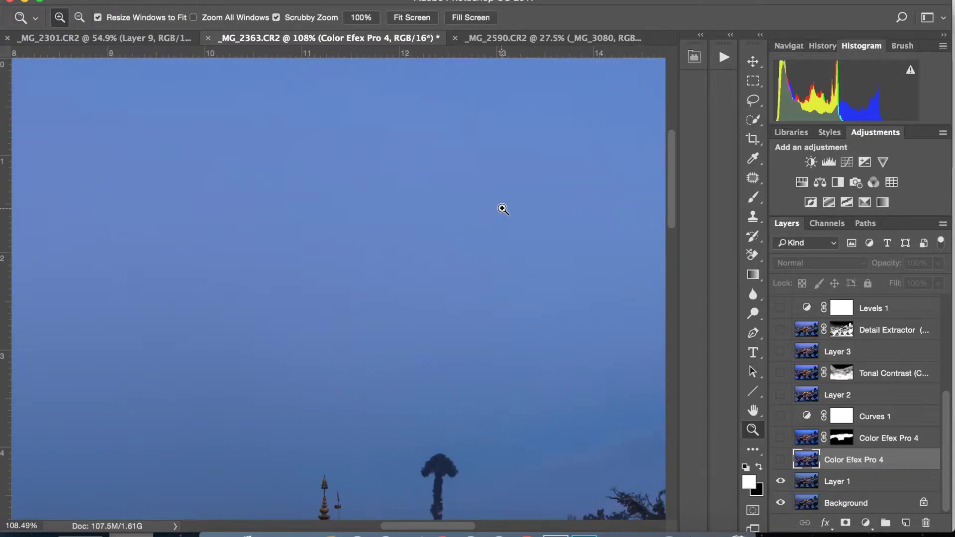
scroll(503, 209, "down", 15)
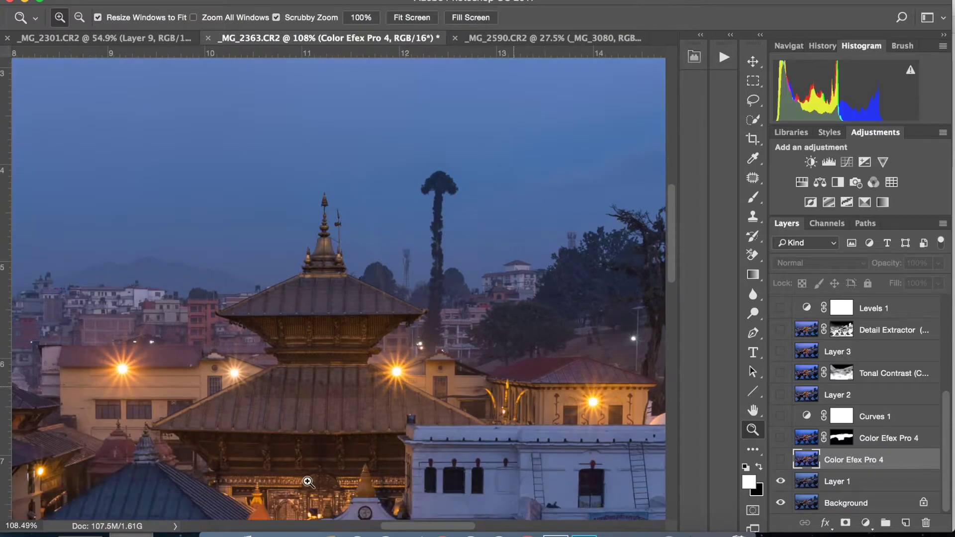
left_click_drag(534, 381, 413, 376)
left_click_drag(357, 342, 386, 322)
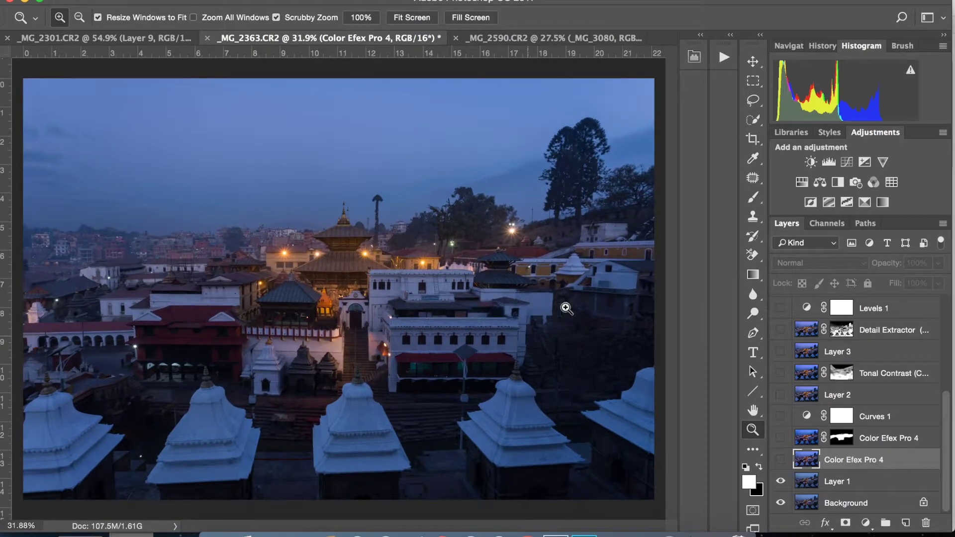
- Make the unmasked Color Efex Pro 4 layer visible, comparing the photo with and without it
left_click(781, 482)
left_click(782, 460)
left_click(787, 458)
left_click(782, 459)
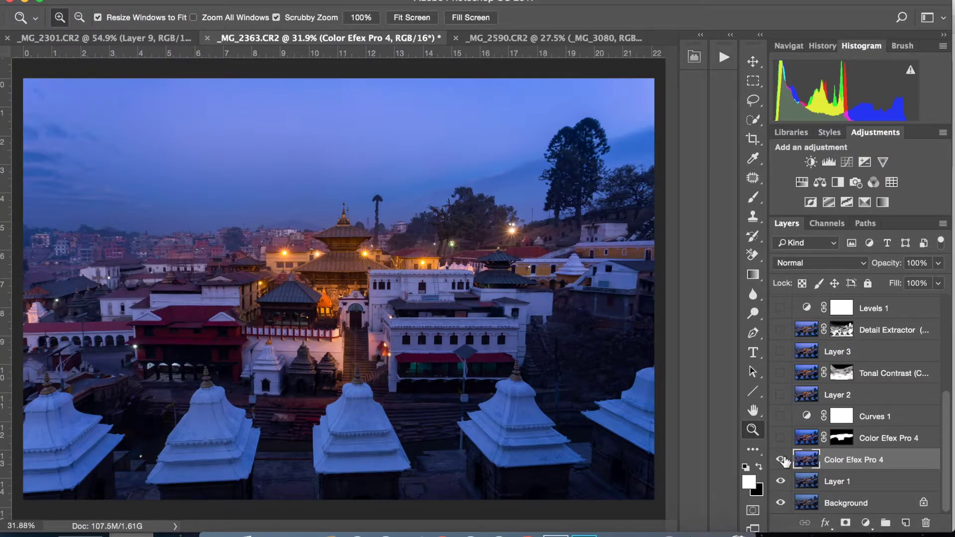
left_click(784, 462)
left_click(782, 460)
mouse_move(458, 315)
left_mouse_down()
mouse_move(443, 311)
mouse_move(451, 310)
left_mouse_up()
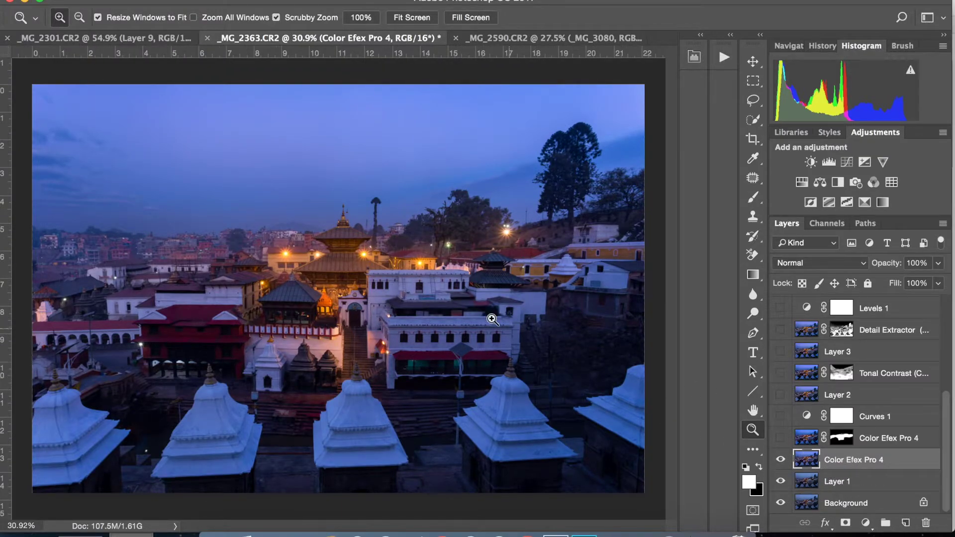
mouse_move(499, 327)
left_mouse_down()
mouse_move(482, 324)
mouse_move(489, 322)
left_mouse_up()
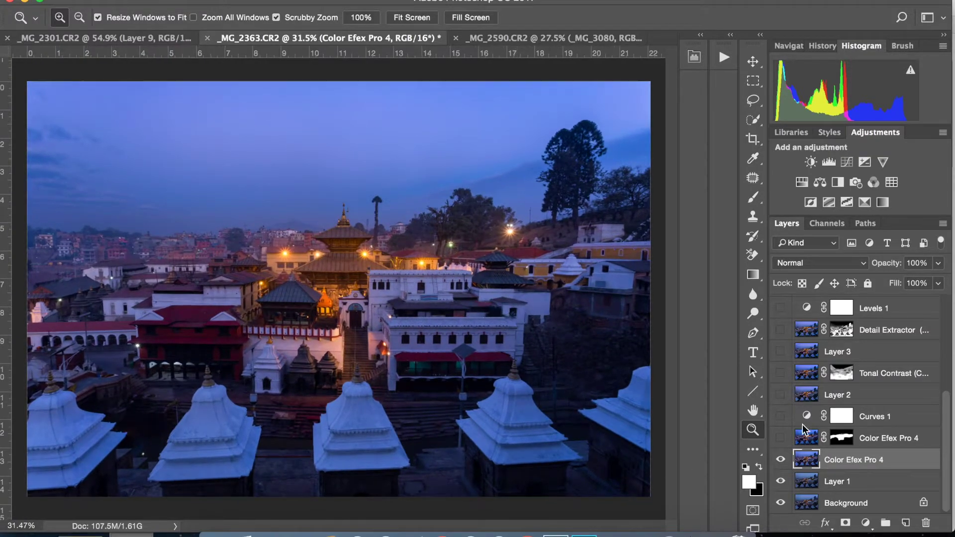
- Locate the Color Efex Pro 4 filter in the Nik Collection without applying it
left_click(368, 0)
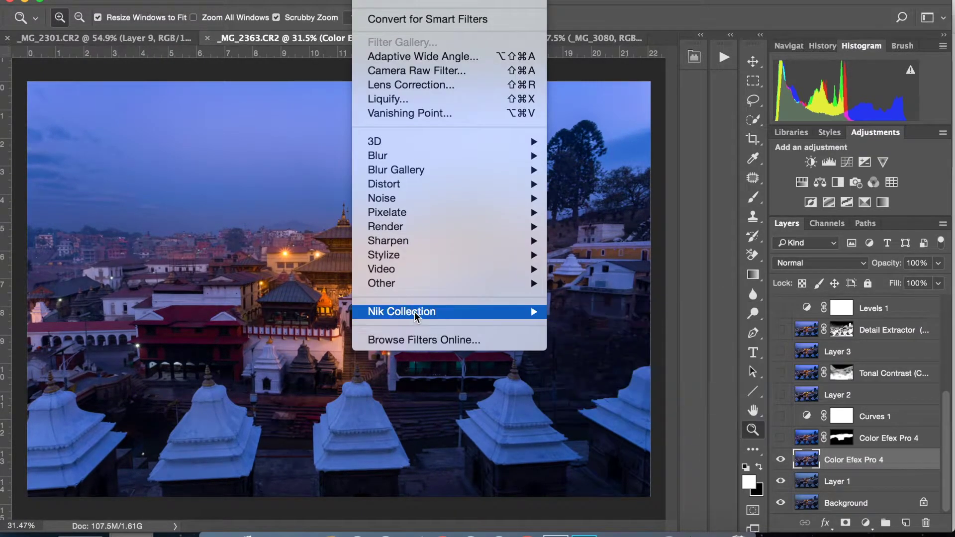
mouse_move(404, 313)
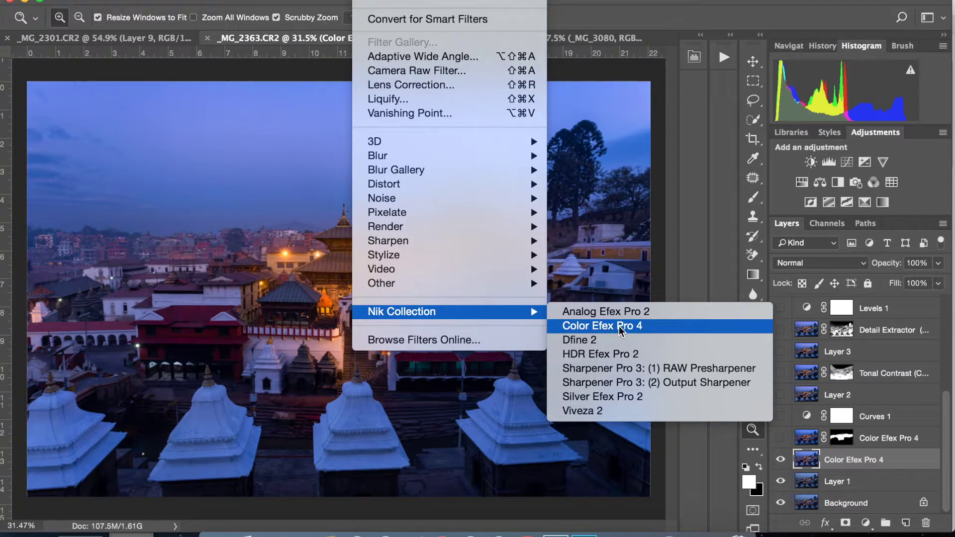
left_click(699, 249)
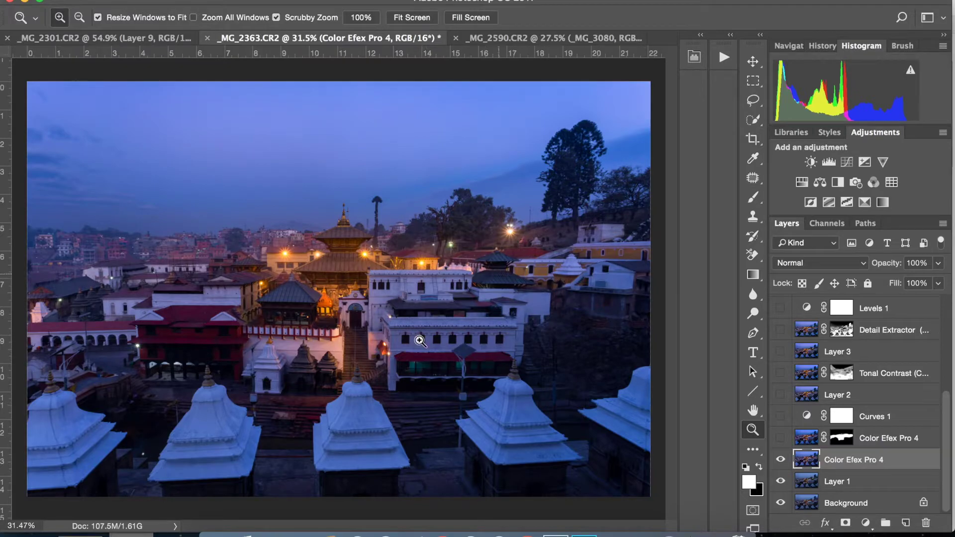
- Compare the photo with and without the unmasked Color Efex Pro 4 layer and make the masked Color Efex Pro 4 layer visible
mouse_move(405, 300)
left_mouse_down()
mouse_move(391, 298)
mouse_move(404, 300)
left_mouse_up()
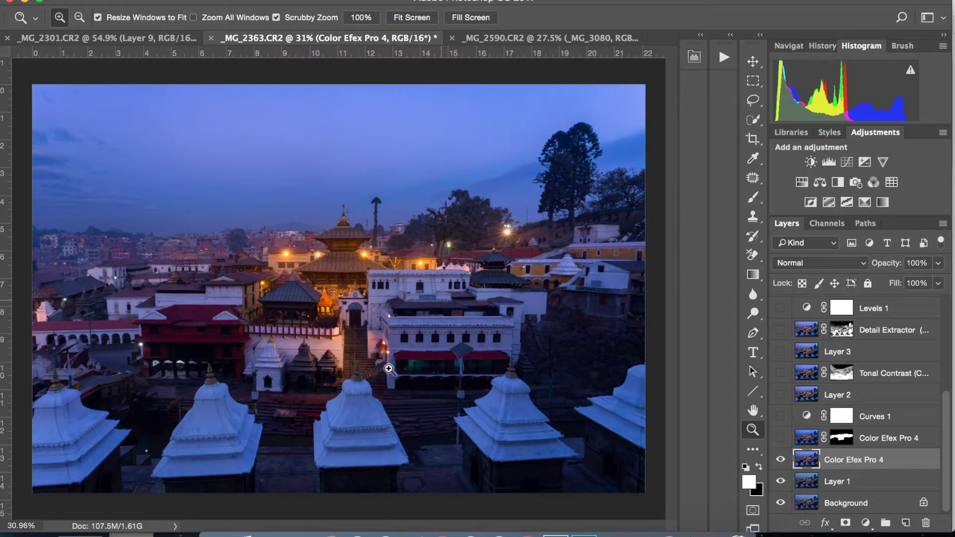
mouse_move(405, 331)
left_mouse_down()
mouse_move(388, 328)
mouse_move(399, 321)
left_mouse_up()
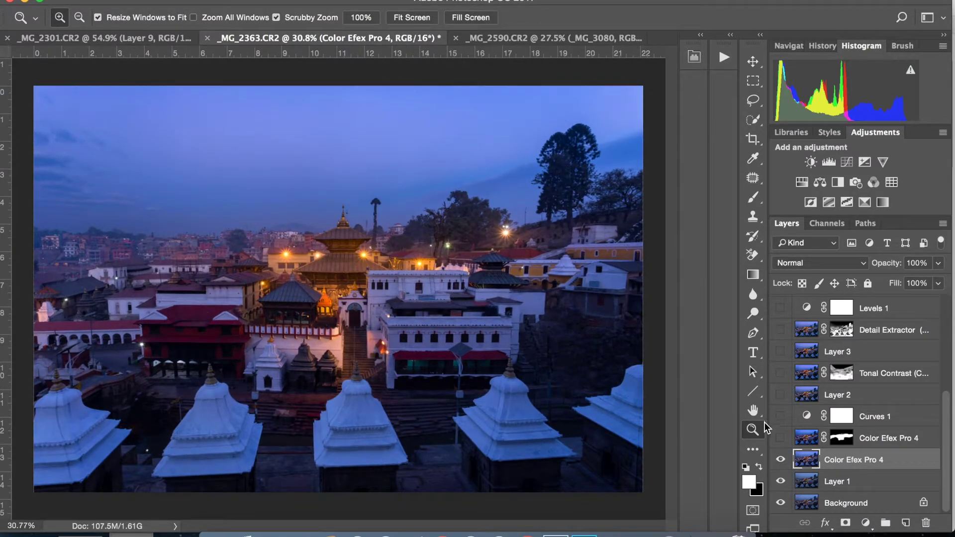
left_click(782, 460)
left_click(782, 460)
left_click(781, 439)
left_click(782, 438)
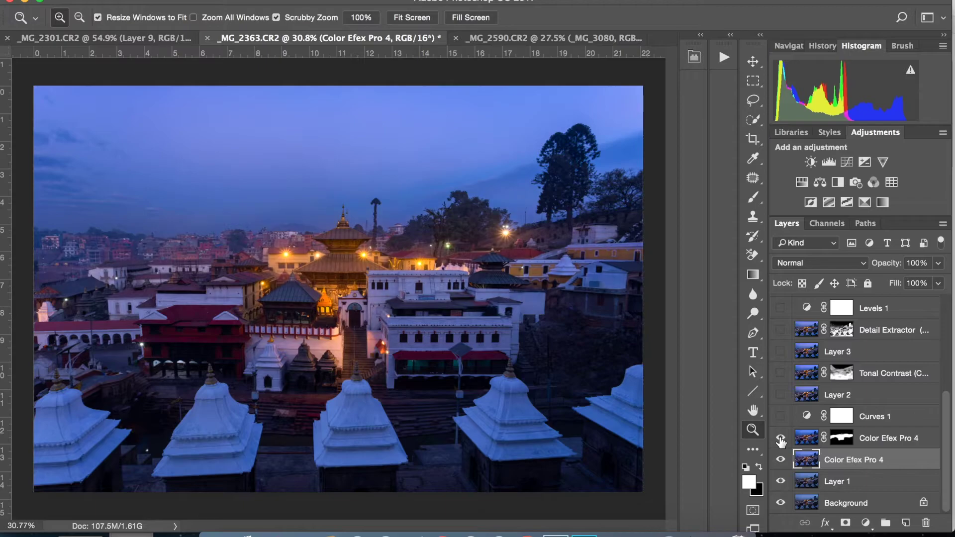
left_click(782, 438)
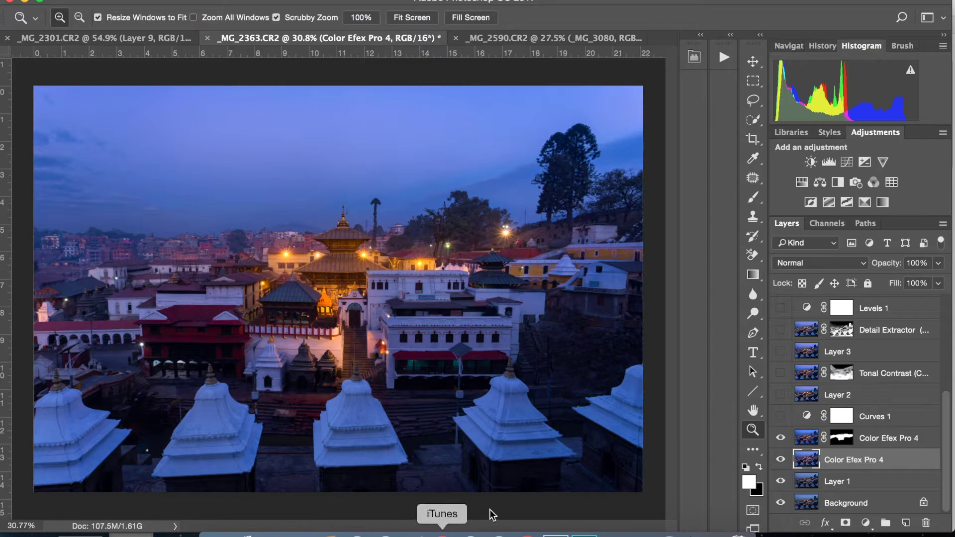
- Examine the temple lights up close and compare them with and without the masked Color Efex Pro 4 layer
left_click(380, 256)
left_click(380, 256)
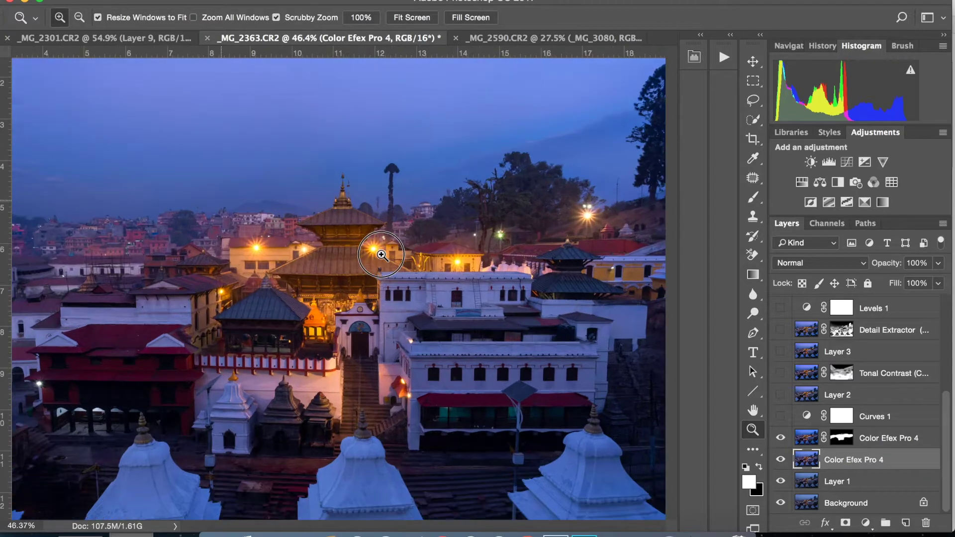
left_click_drag(398, 277, 368, 274)
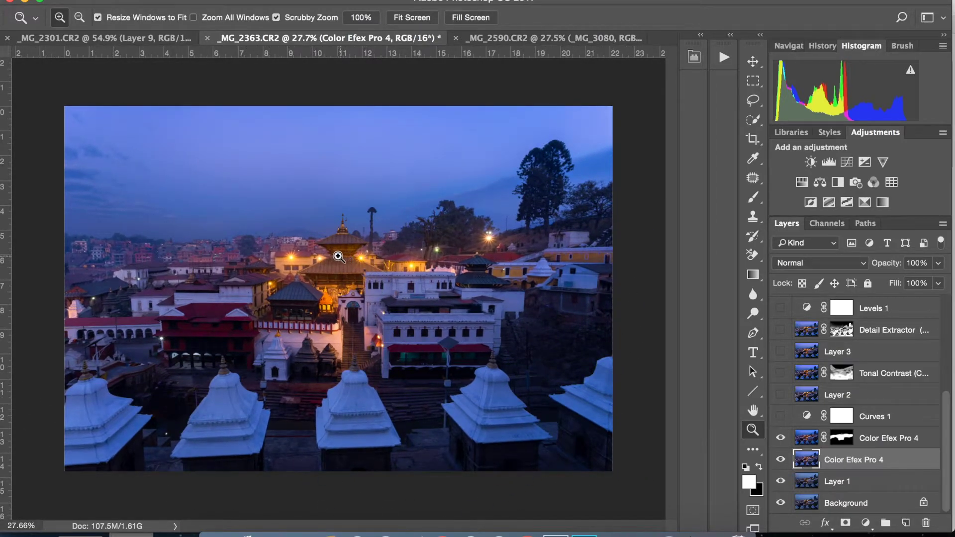
left_click_drag(320, 256, 369, 305)
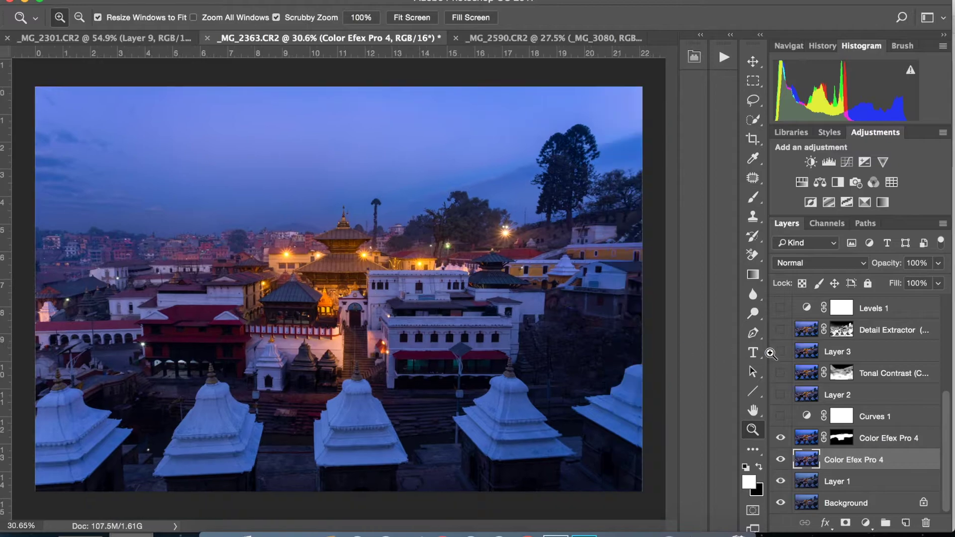
left_click(781, 439)
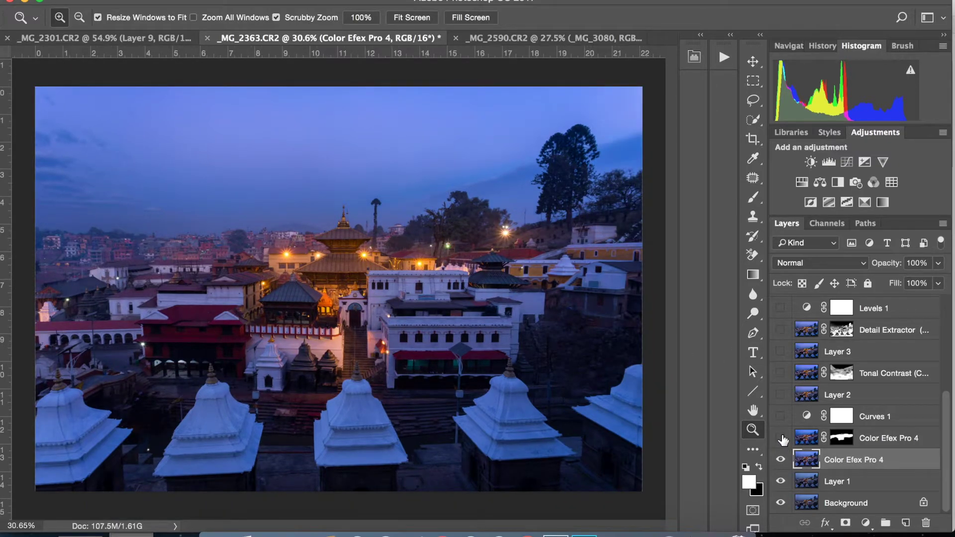
left_click(782, 439)
left_click(782, 439)
left_click(782, 438)
- Make the Curves 1 adjustment layer visible, comparing the photo with and without it
left_click(782, 417)
left_click(782, 416)
left_click(784, 415)
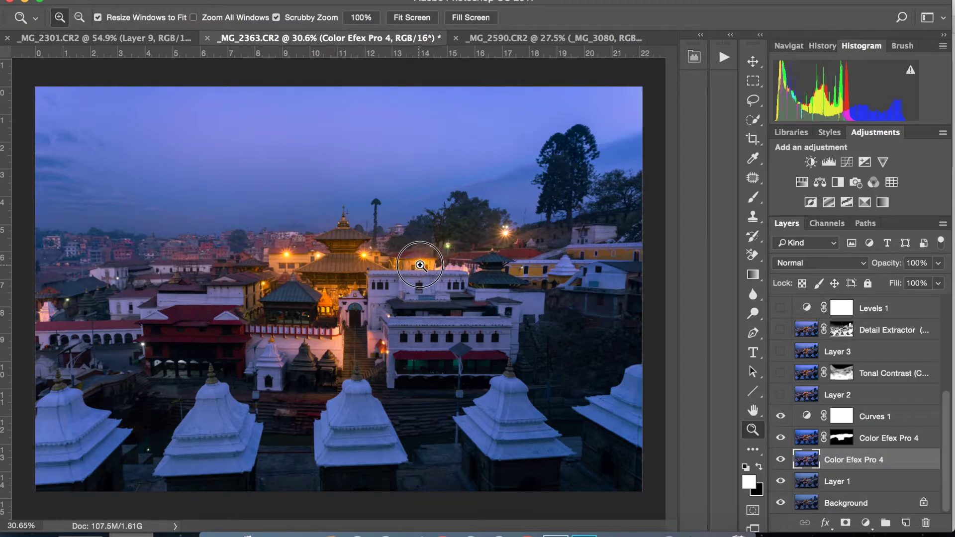
- Make Layer 2 and the masked Tonal Contrast layer visible, toggling Tonal Contrast to reveal its effect
mouse_move(411, 268)
left_mouse_down()
mouse_move(462, 259)
mouse_move(401, 261)
mouse_move(410, 263)
left_mouse_up()
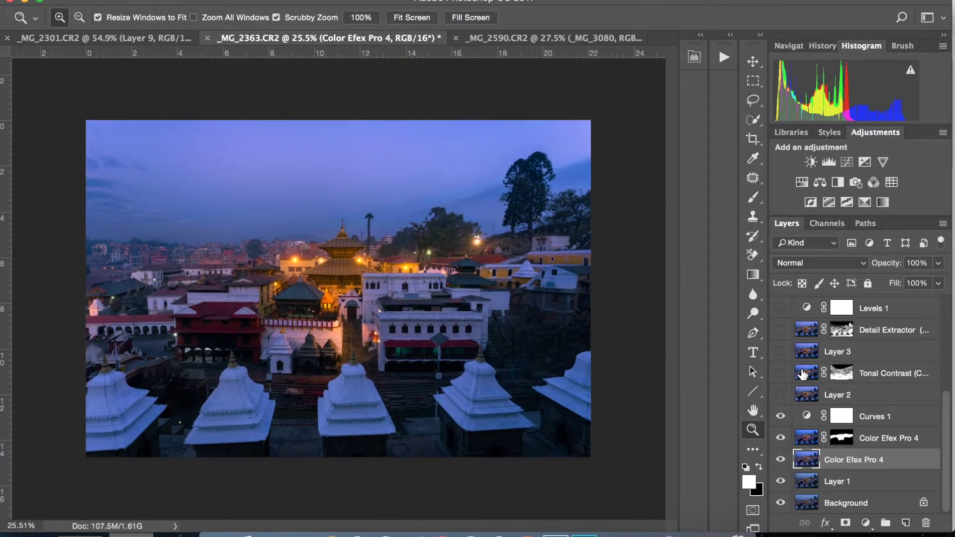
left_click(780, 396)
left_click(781, 373)
left_click(782, 374)
left_click(783, 374)
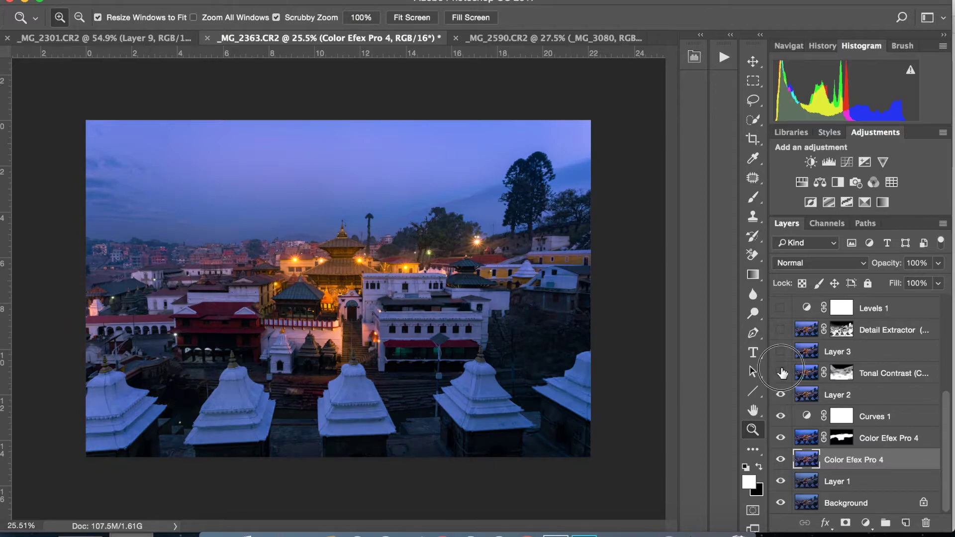
- Select the Tonal Contrast layer and compare the whole photo with and without it
left_click_drag(487, 356, 503, 358)
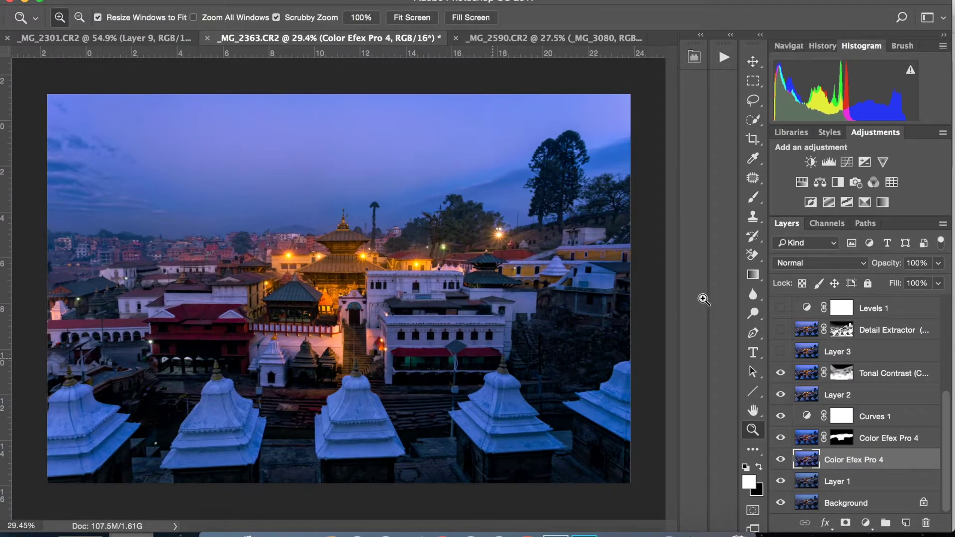
left_click(797, 374)
left_click(782, 374)
left_click(782, 374)
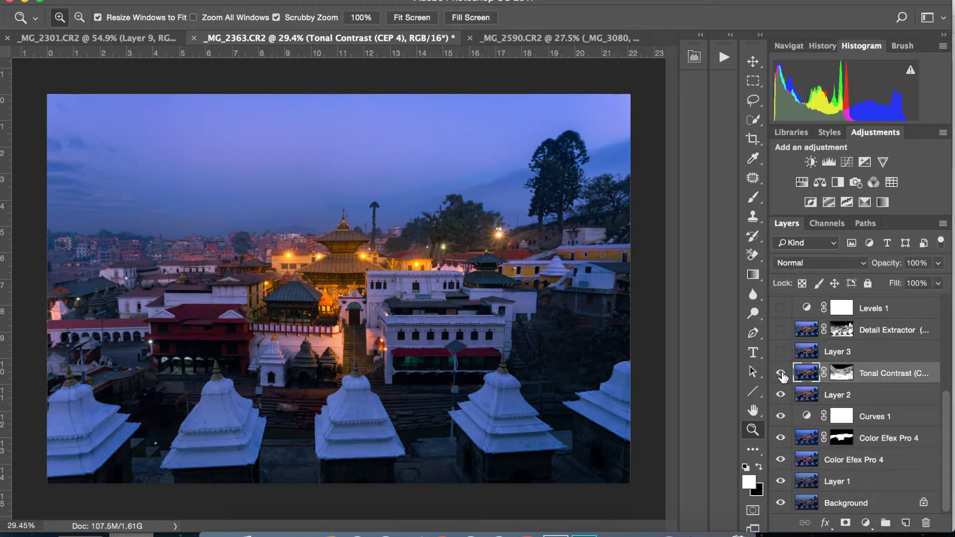
left_click(782, 373)
left_click(782, 373)
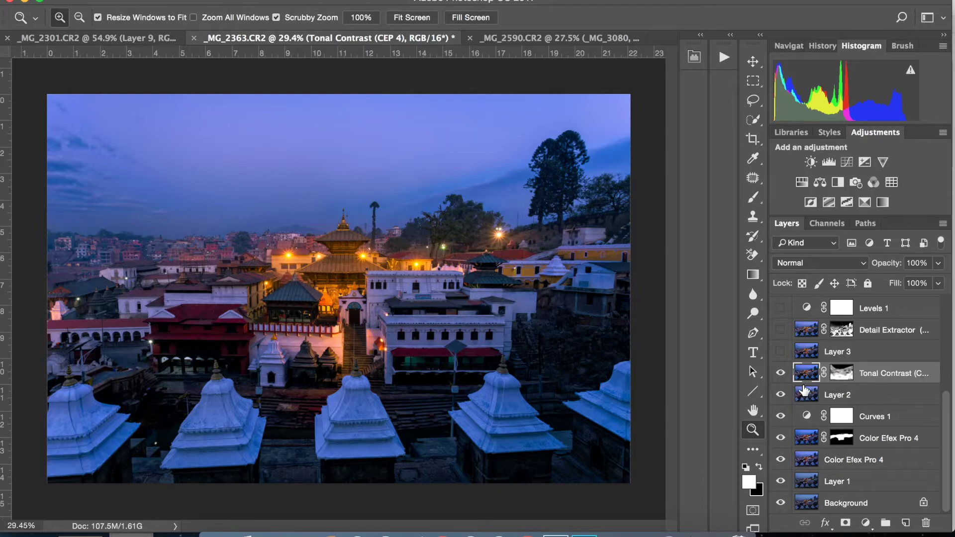
left_click(781, 373)
left_click(781, 373)
- Make Layer 3 and the masked Detail Extractor layer visible, comparing the photo with and without Detail Extractor
left_click(808, 354)
left_click(780, 352)
left_click(806, 330)
left_click(781, 331)
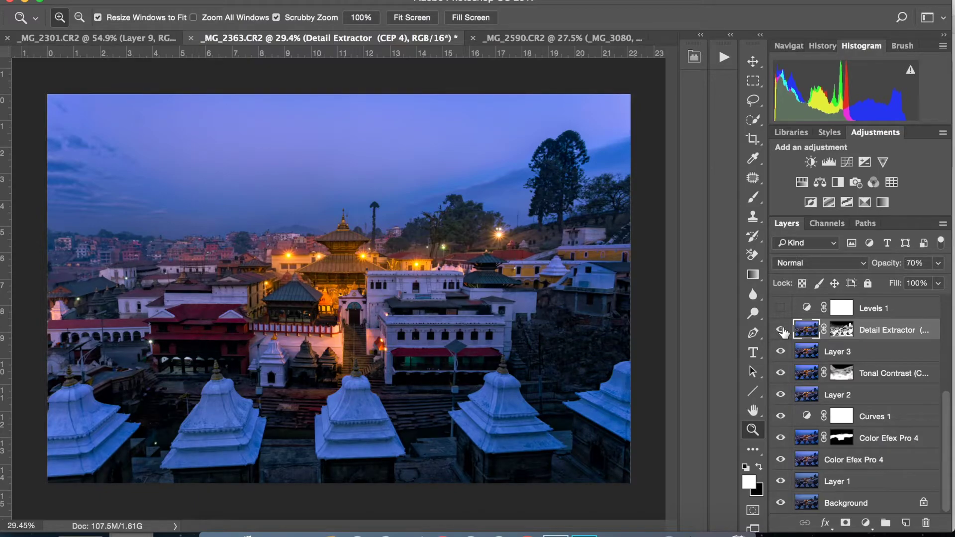
left_click(781, 330)
left_click(782, 331)
- Set the Detail Extractor layer's opacity to 100% and compare the temple buildings and stone steps up close with and without it
left_click(938, 262)
left_click_drag(920, 281, 941, 281)
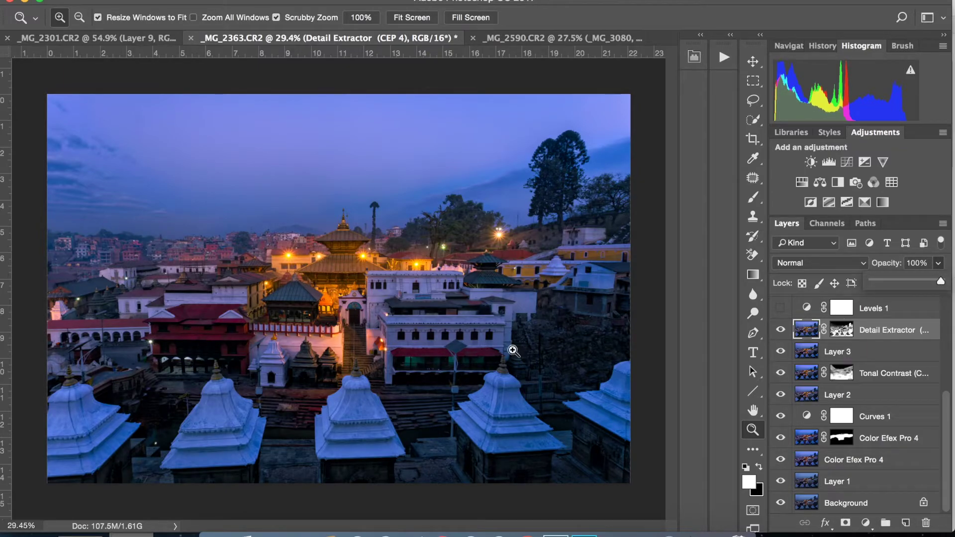
left_click_drag(413, 363, 463, 343)
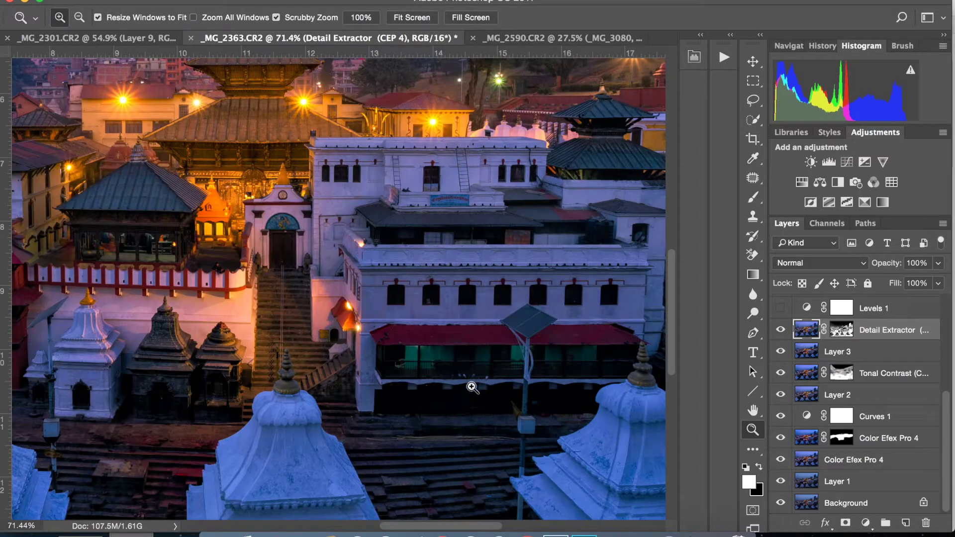
left_click(781, 330)
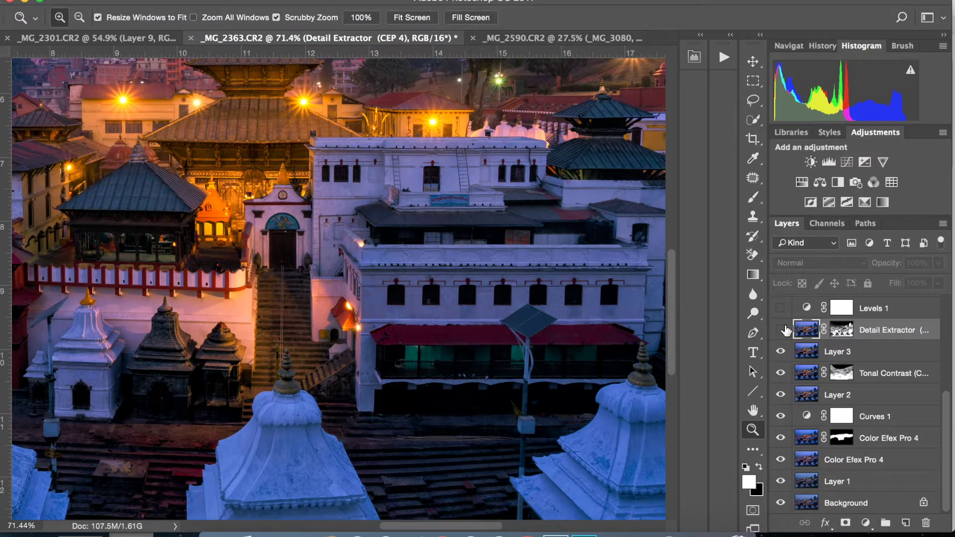
left_click(781, 330)
left_click(784, 331)
left_click(783, 330)
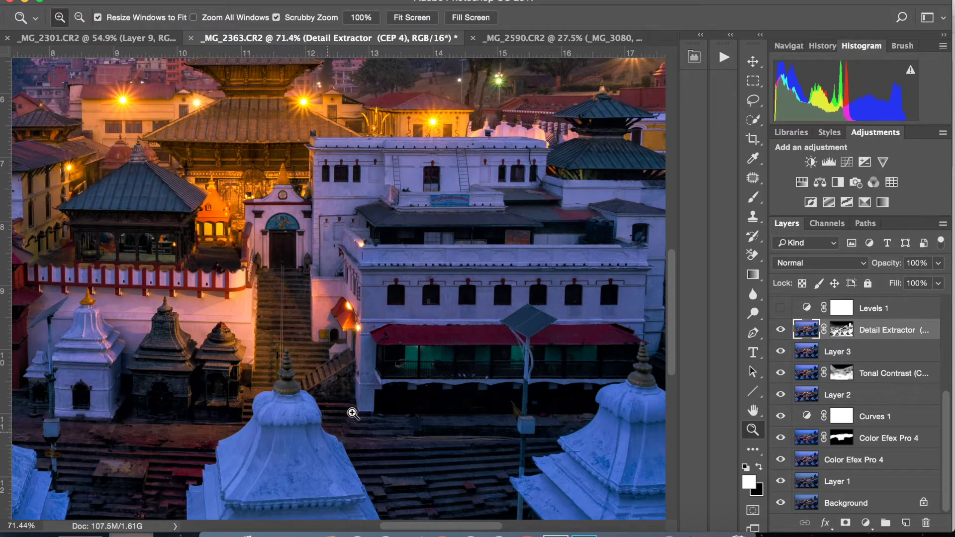
left_click(781, 330)
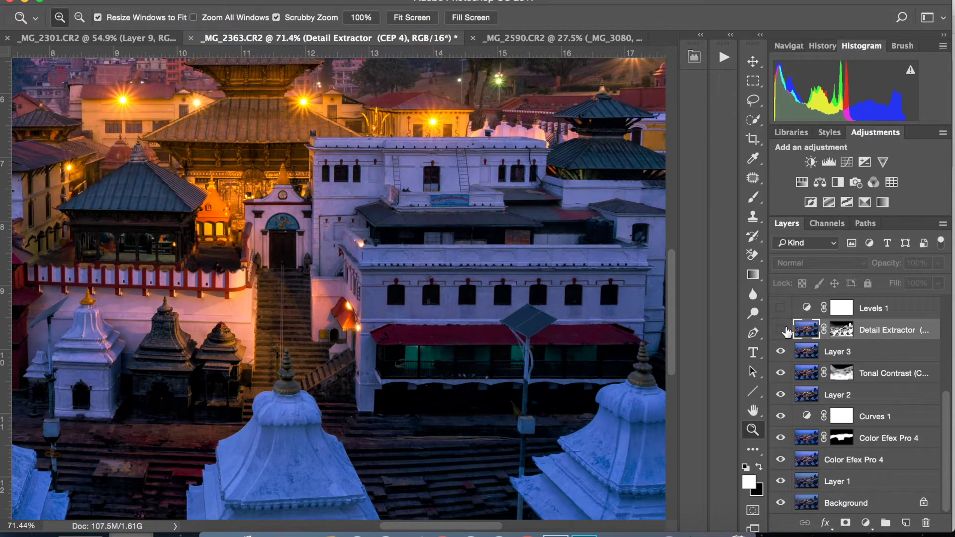
left_click(781, 330)
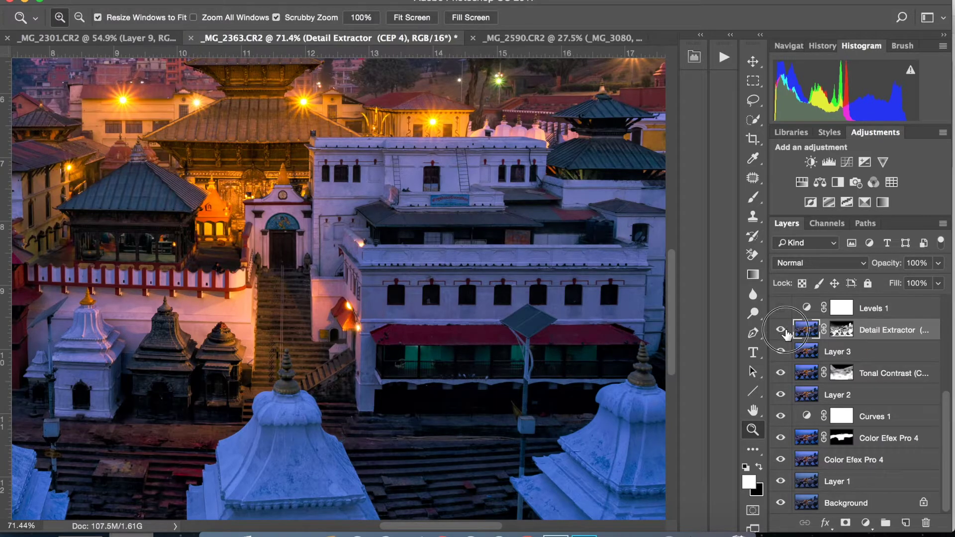
left_click(781, 330)
left_click(781, 330)
left_click_drag(561, 301, 520, 300)
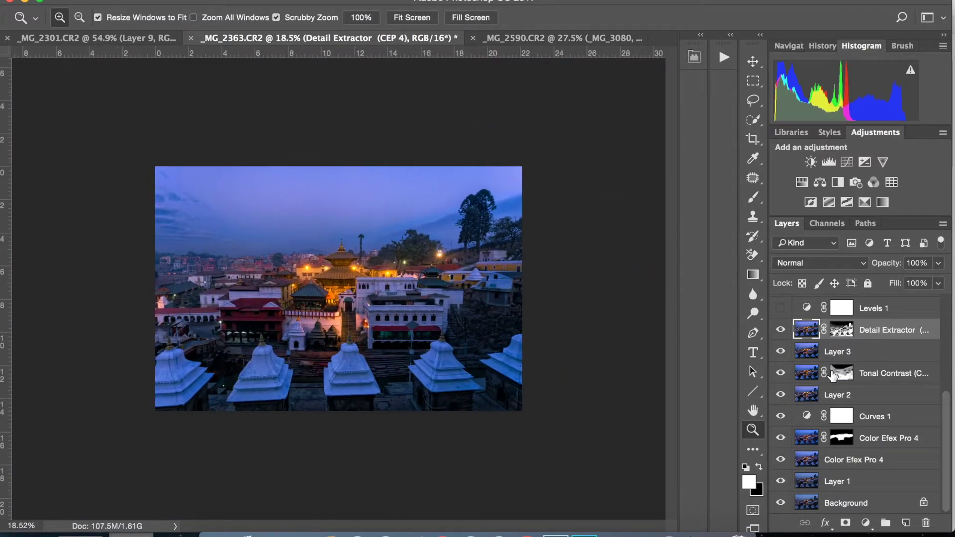
- Examine the Apply Image settings for the Detail Extractor layer's mask without applying them
left_click(841, 333)
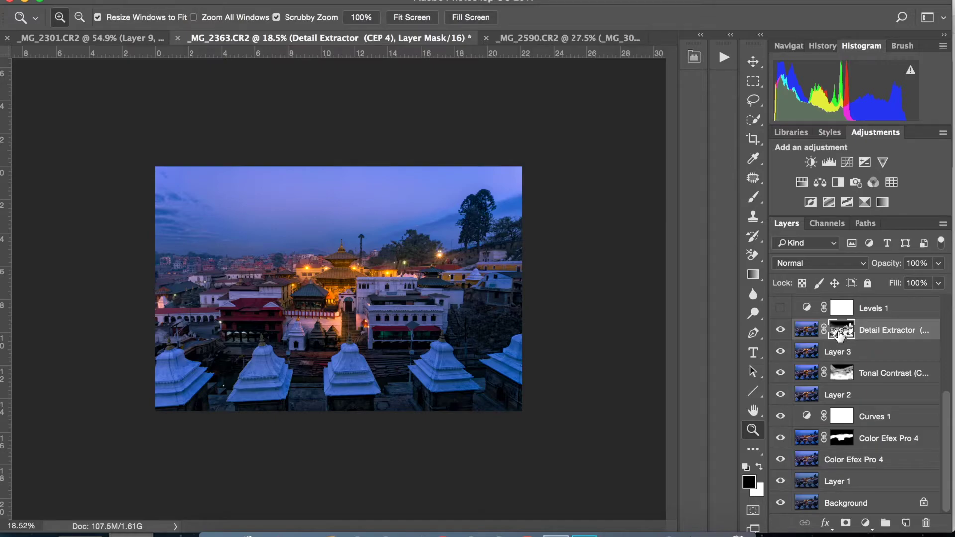
left_click(204, 1)
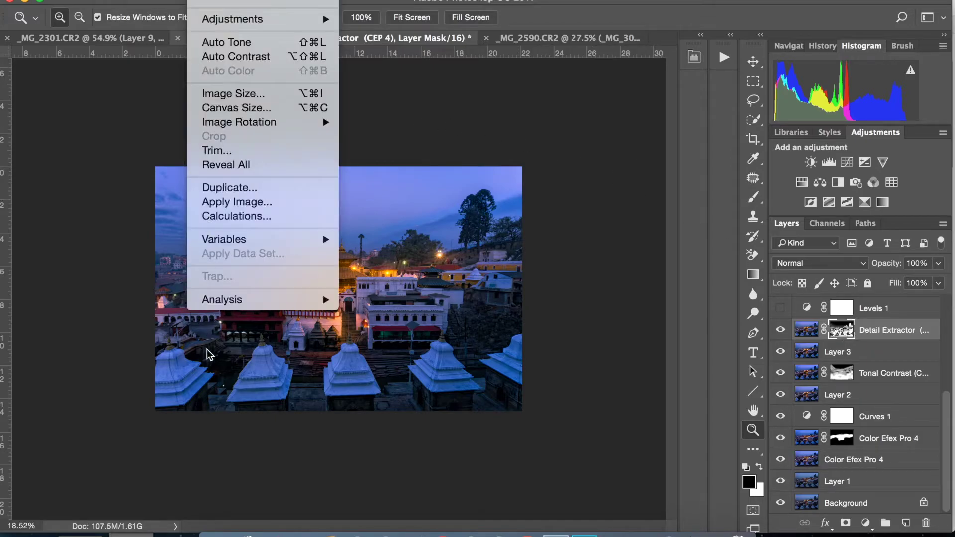
left_click(234, 203)
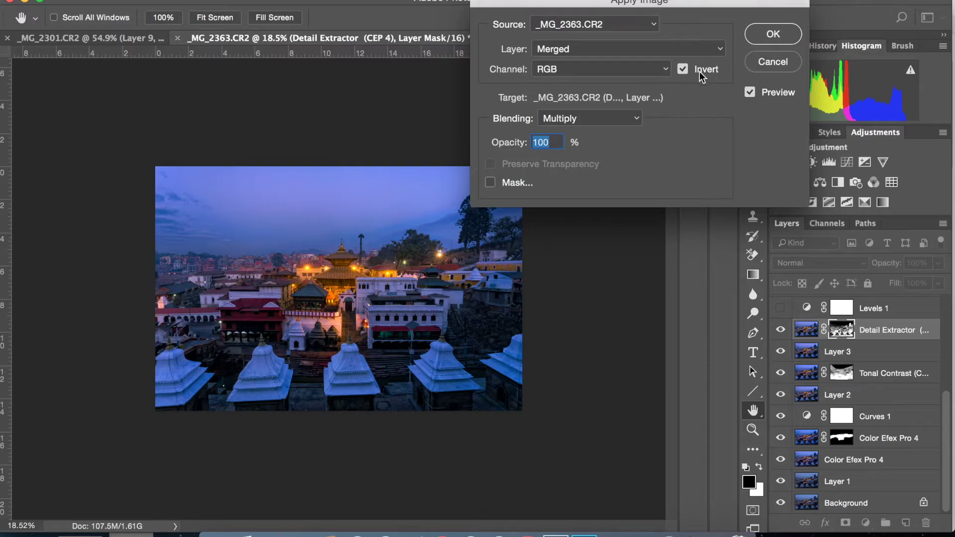
left_click(773, 61)
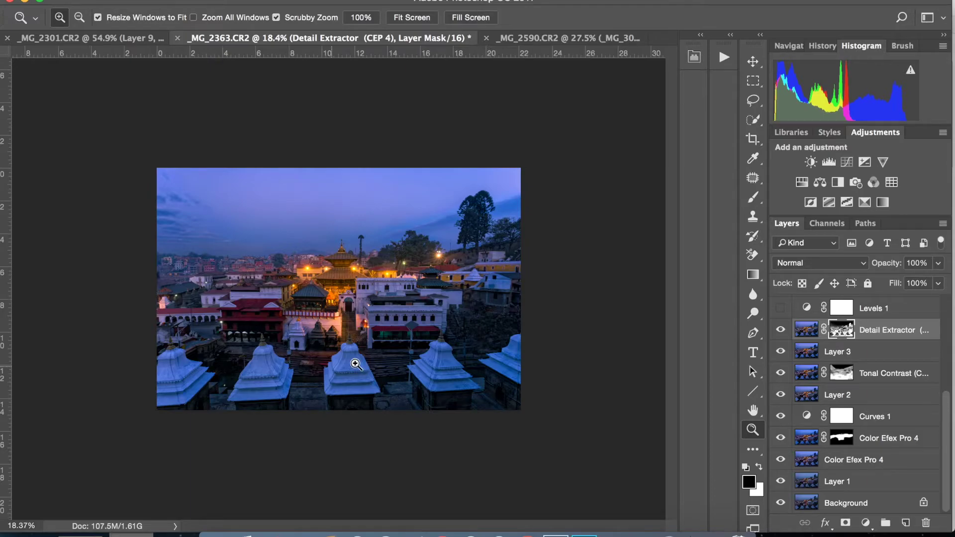
- Compare the photo with and without the Detail Extractor layer and set that layer's opacity to 65%
left_click_drag(433, 330, 452, 329)
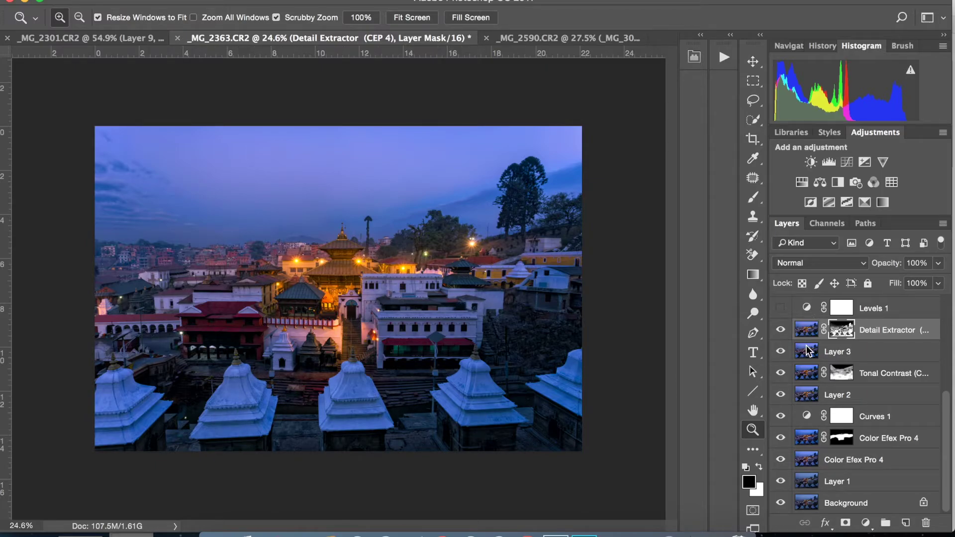
left_click(781, 330)
left_click(781, 331)
left_click(939, 282)
left_click_drag(914, 283, 913, 283)
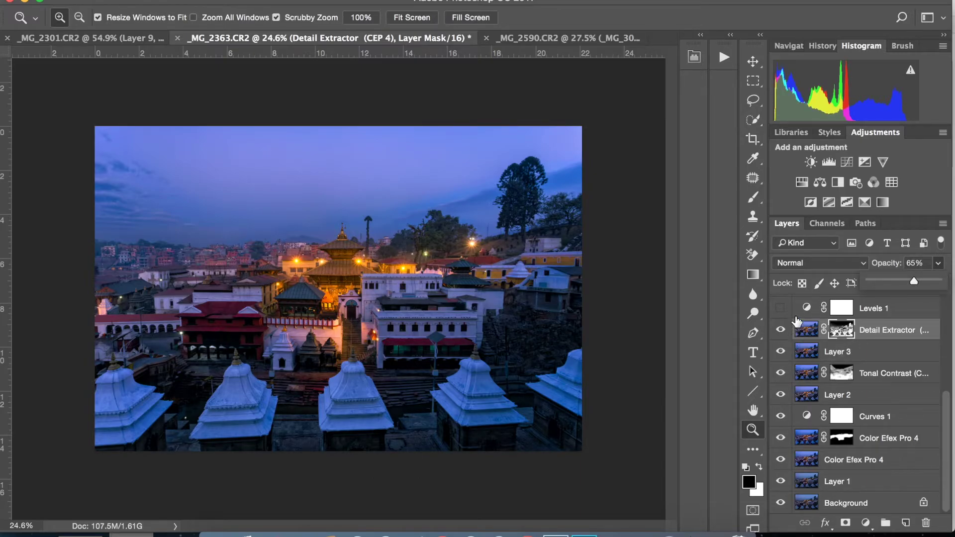
- Make the Levels 1 adjustment layer visible and select it, comparing the photo with and without it
left_click(781, 308)
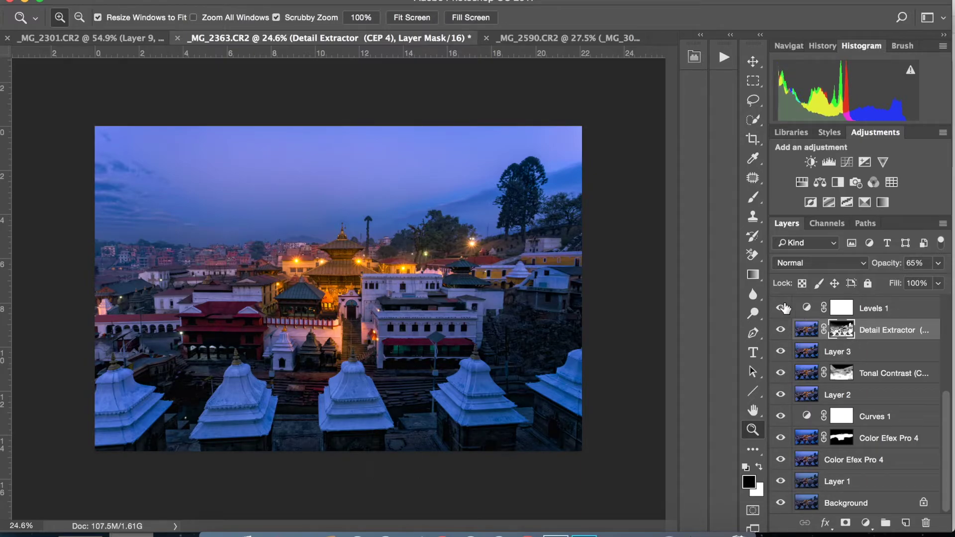
left_click(852, 309)
left_click(781, 308)
left_click(781, 308)
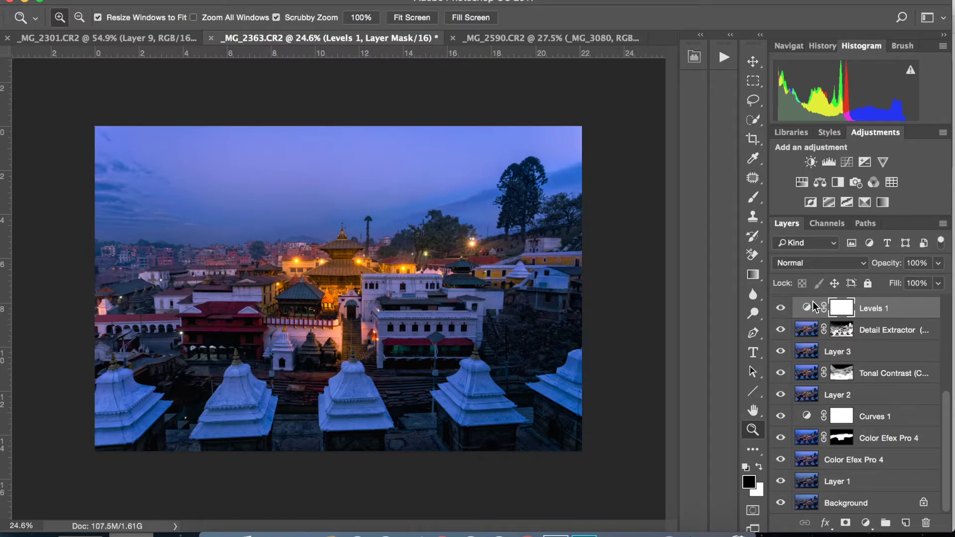
left_click(781, 309)
left_click(781, 308)
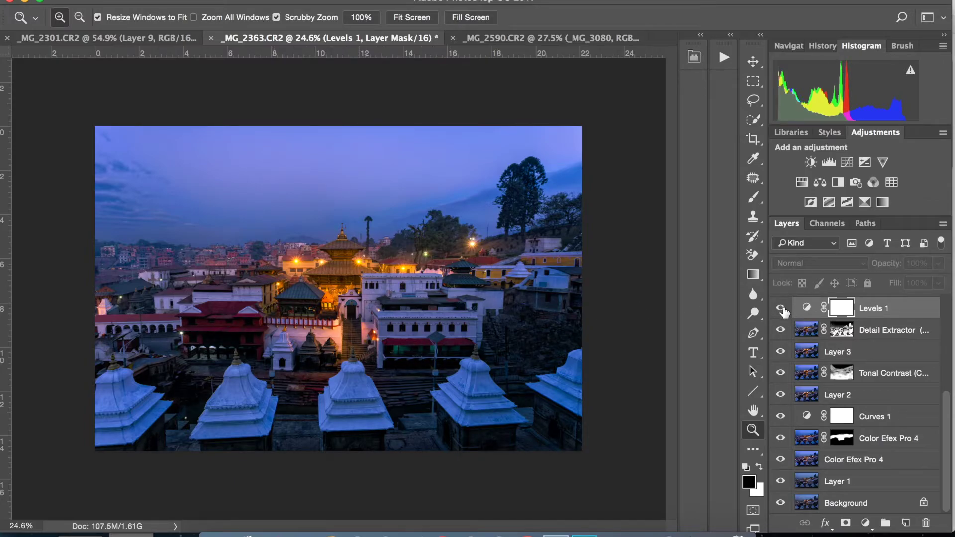
- Examine the histogram's shadow end with and without the Levels 1 adjustment
left_click(780, 308)
left_click(781, 308)
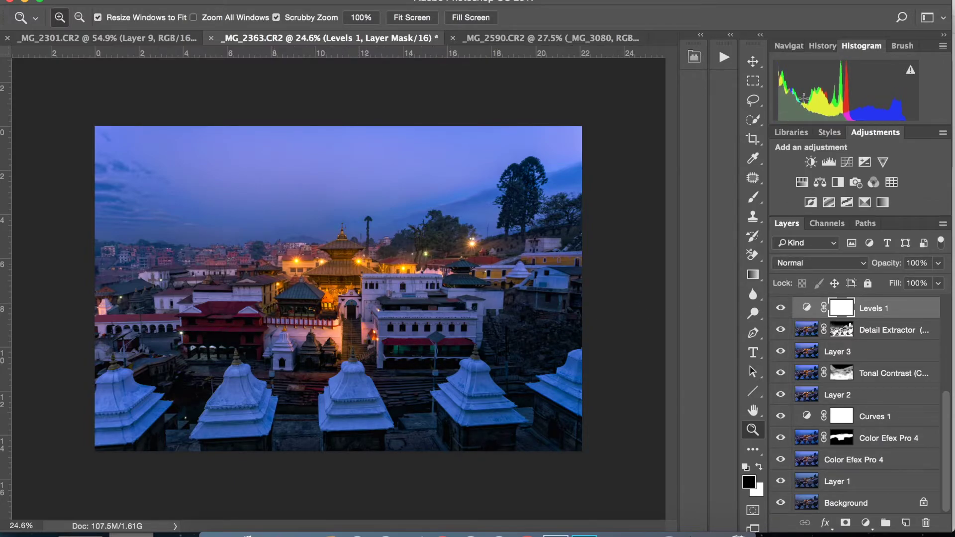
left_click(780, 309)
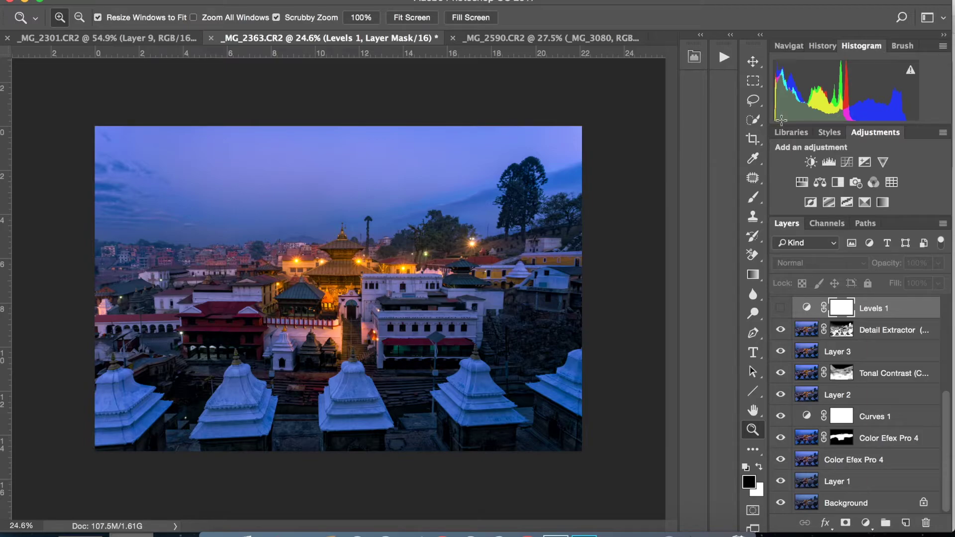
left_click(781, 309)
left_click(782, 309)
left_click(782, 309)
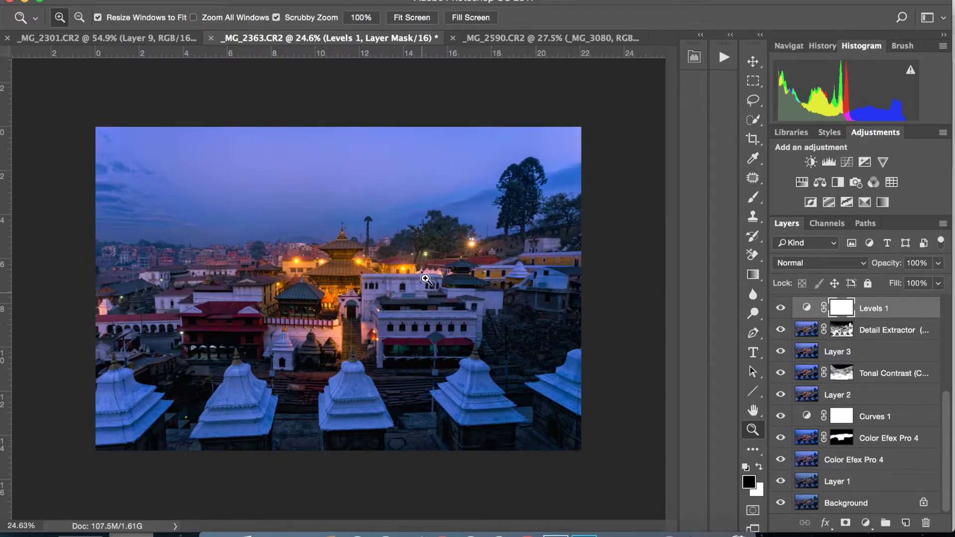
- Make Layer 4 above the Levels 1 adjustment visible, toggling it to reveal its effect
left_click_drag(427, 278, 418, 277)
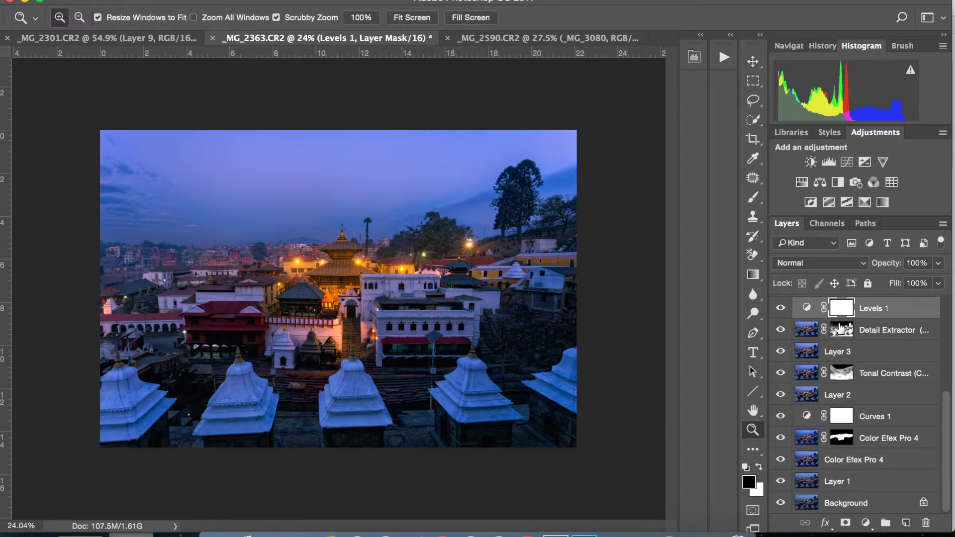
scroll(841, 329, "up", 4)
left_click(781, 373)
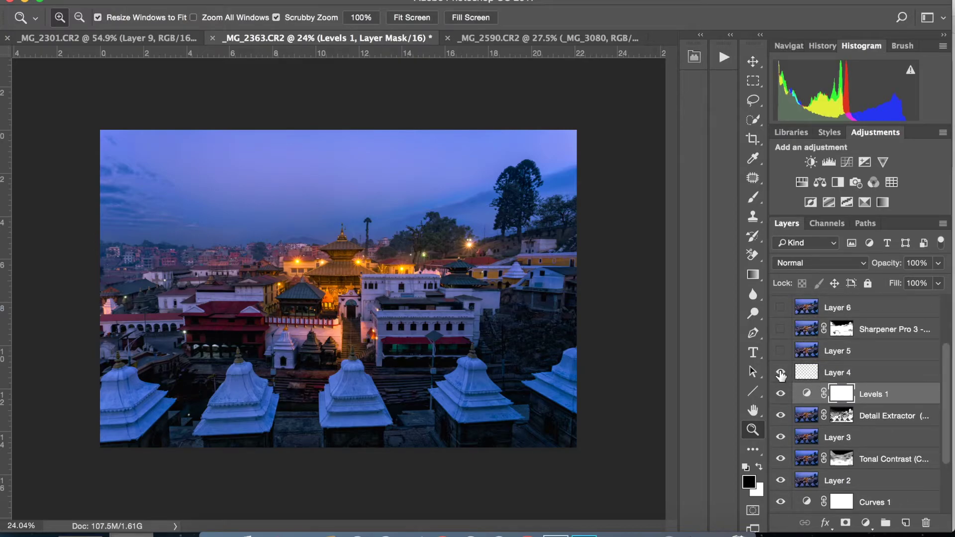
left_click(780, 373)
left_click(781, 373)
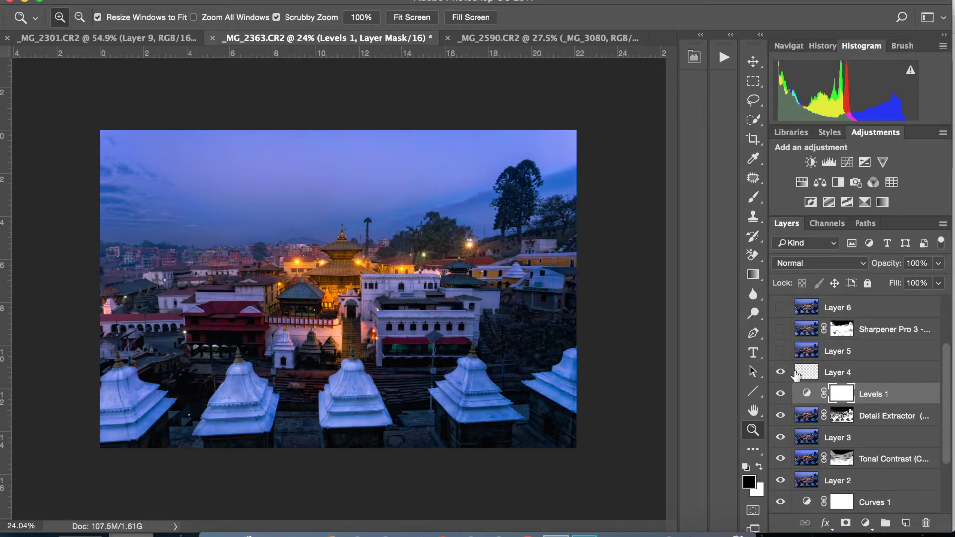
- Select Layer 4 and compare the temple lights with and without this Overlay layer
left_click(788, 380)
left_click(781, 373)
left_click(781, 373)
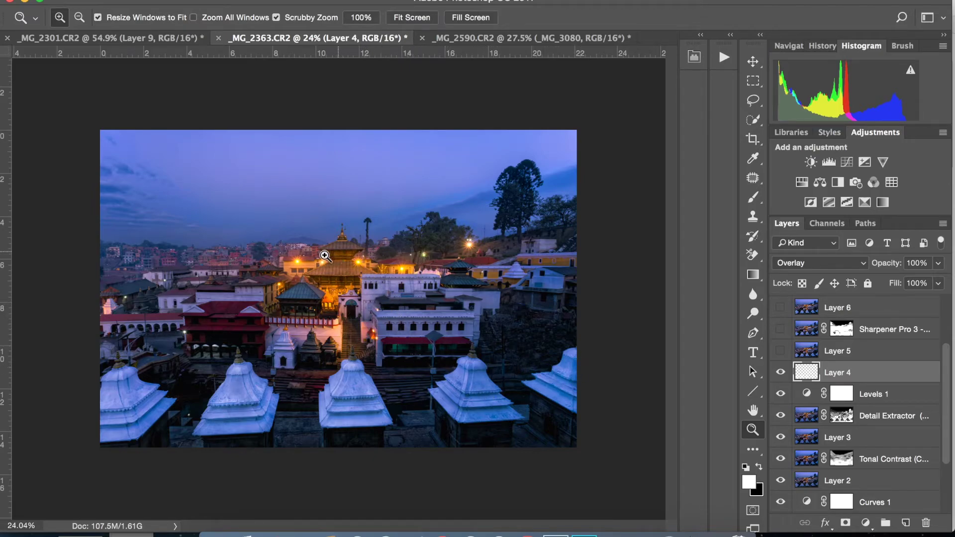
left_click(781, 373)
left_click(783, 374)
left_click(782, 373)
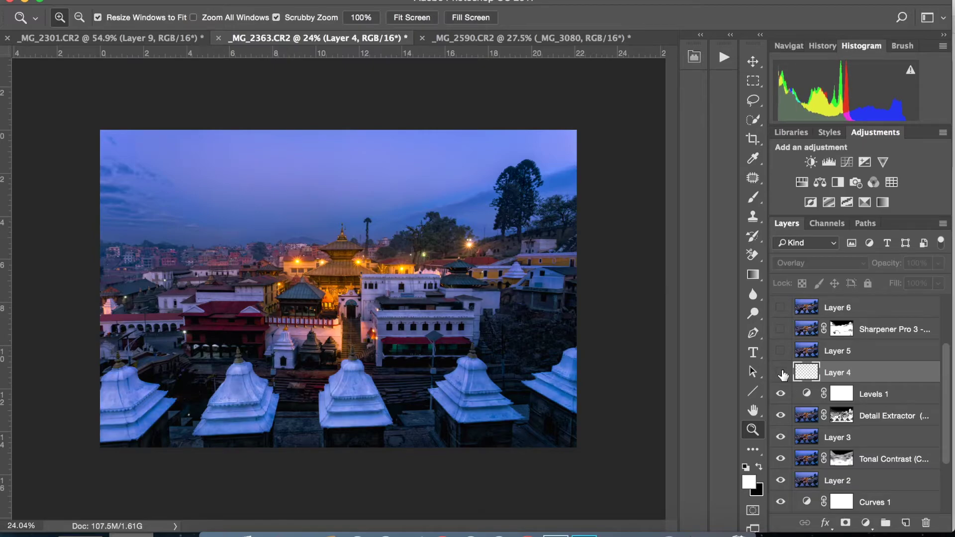
left_click(782, 373)
- Make Layer 5 and the masked Sharpener Pro 3 layer visible, and set the Sharpener Pro 3 layer's opacity to 100%
left_click(791, 348)
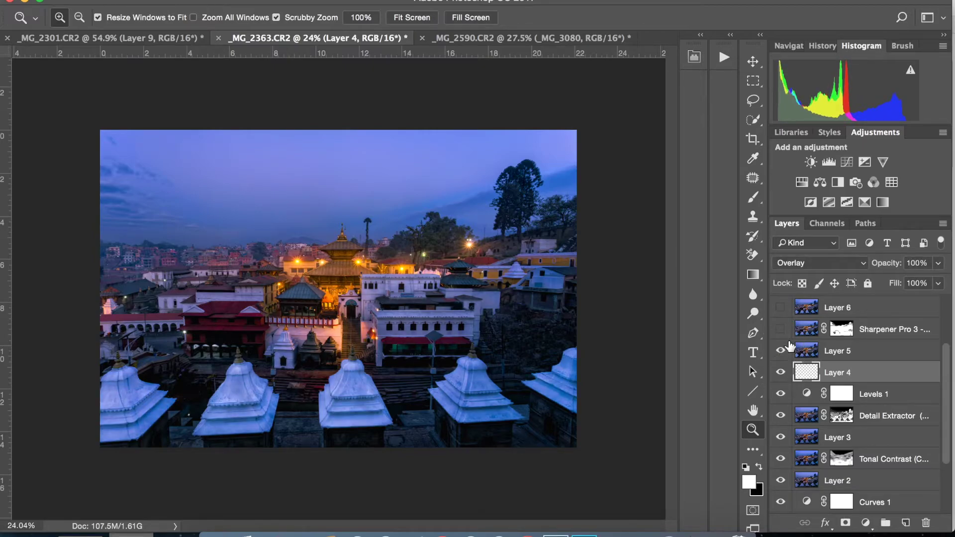
left_click(782, 330)
left_click(800, 336)
left_click(938, 266)
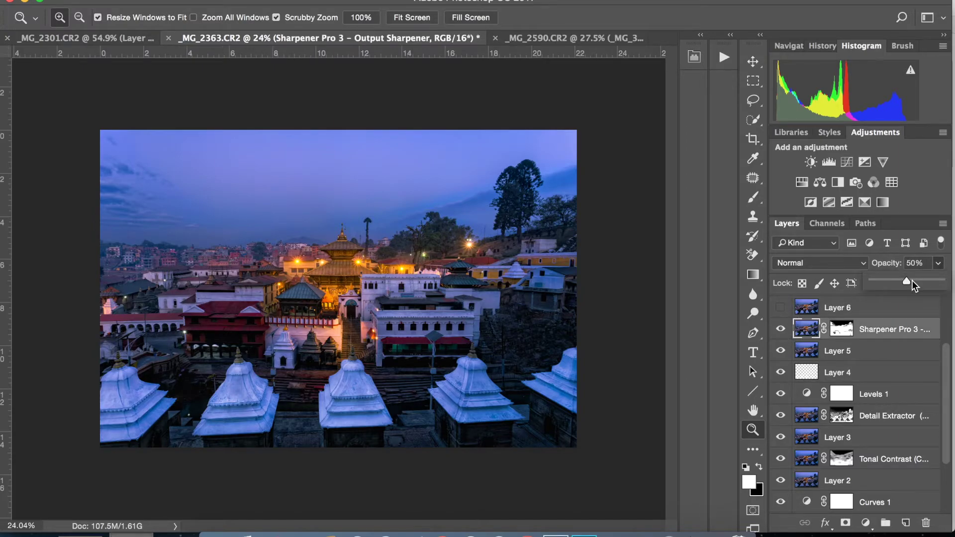
left_click_drag(905, 283, 943, 282)
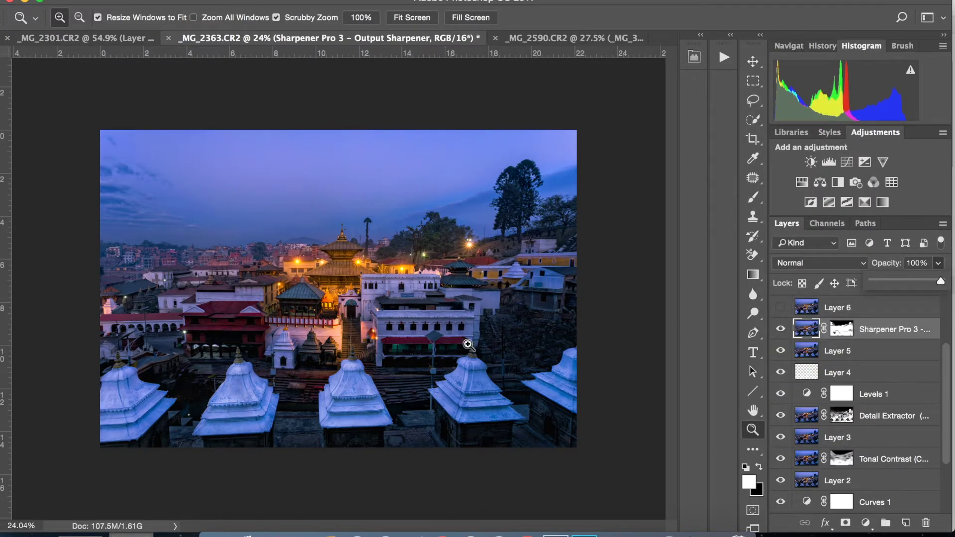
- Compare the temple stairs and buildings close up with and without the Sharpener Pro 3 layer
left_click_drag(336, 290, 480, 283)
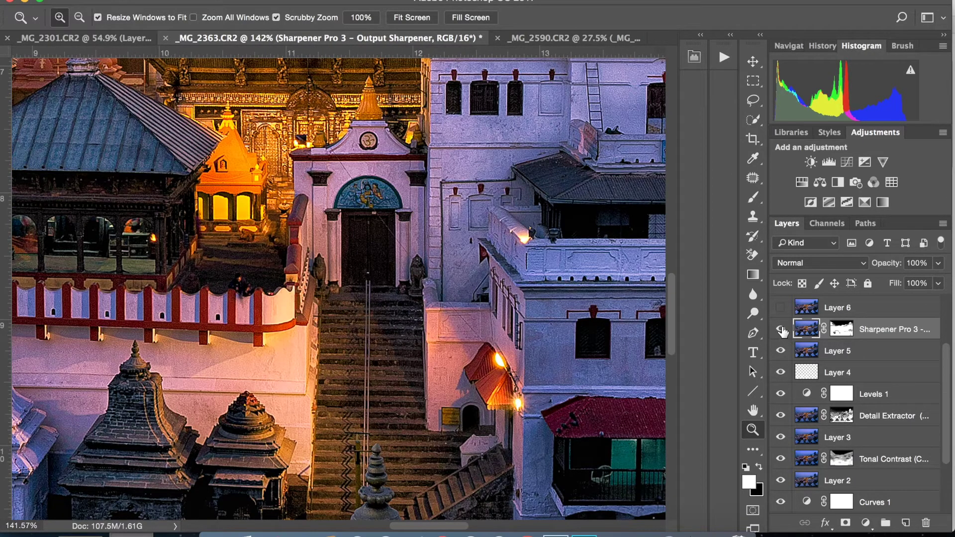
left_click(781, 330)
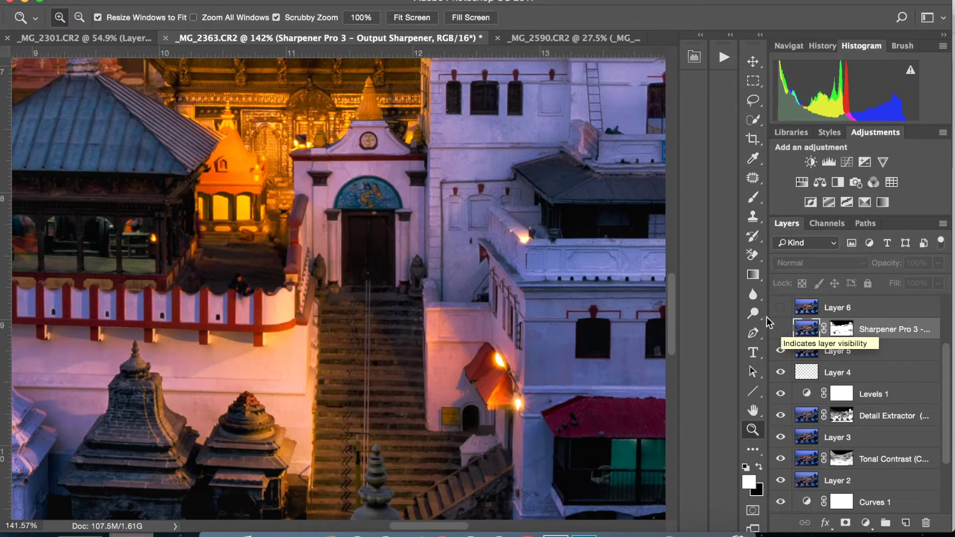
left_click_drag(386, 273, 361, 274)
left_click(780, 330)
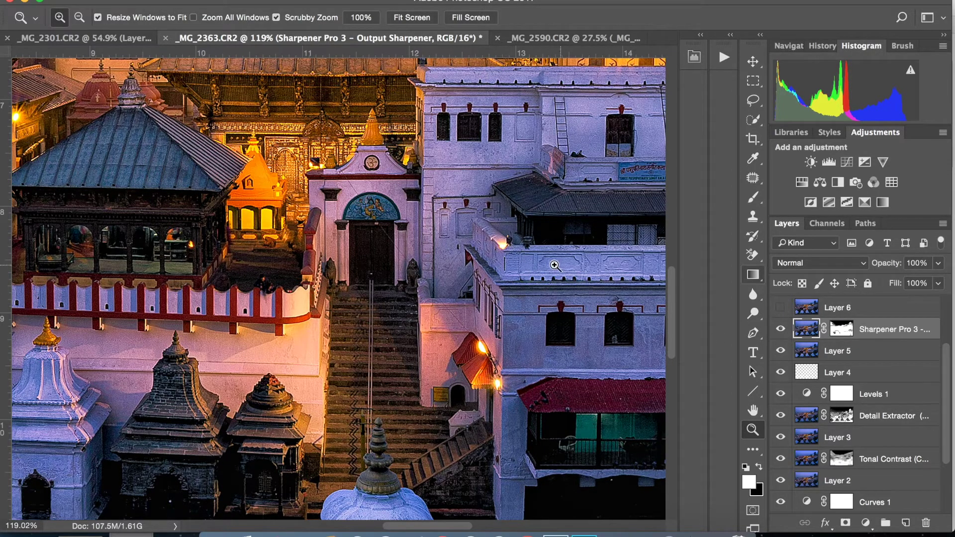
left_click_drag(448, 281, 309, 288)
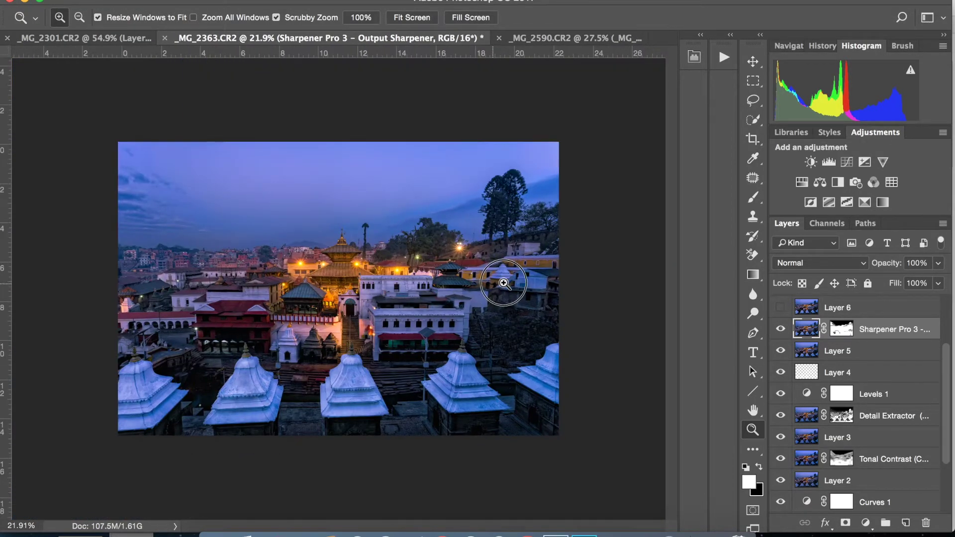
left_click_drag(502, 284, 508, 284)
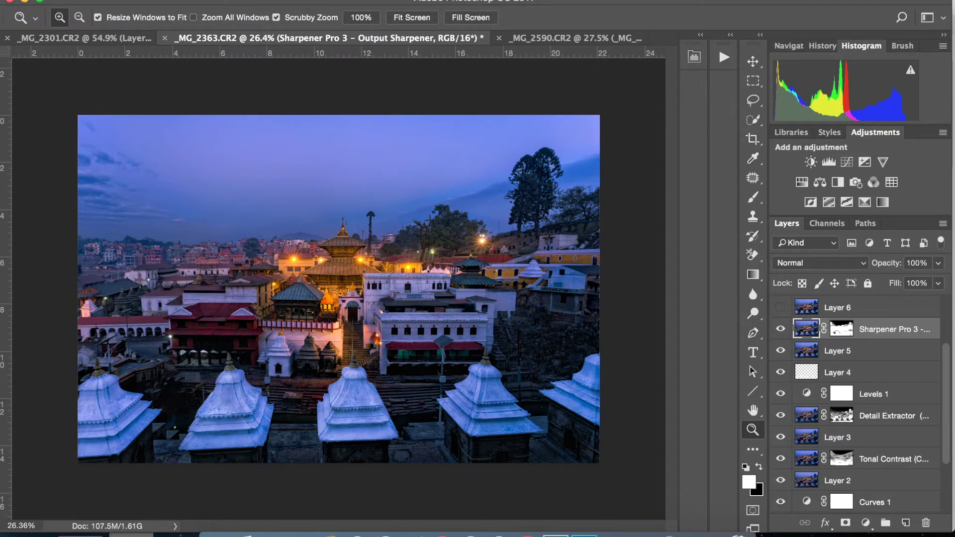
- Look through the Nik Collection filters, including Color Efex Pro 4, without applying one
left_click(368, 1)
mouse_move(452, 314)
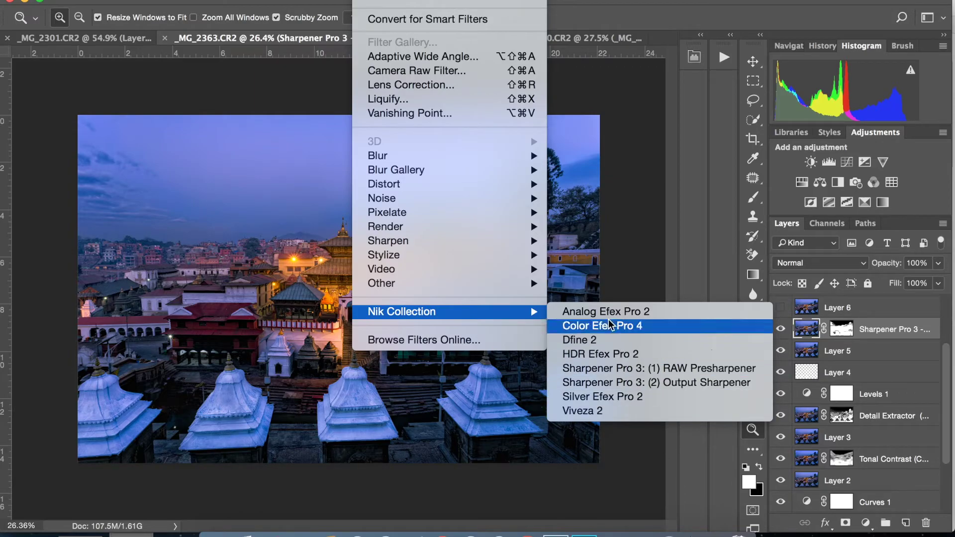
left_click(636, 135)
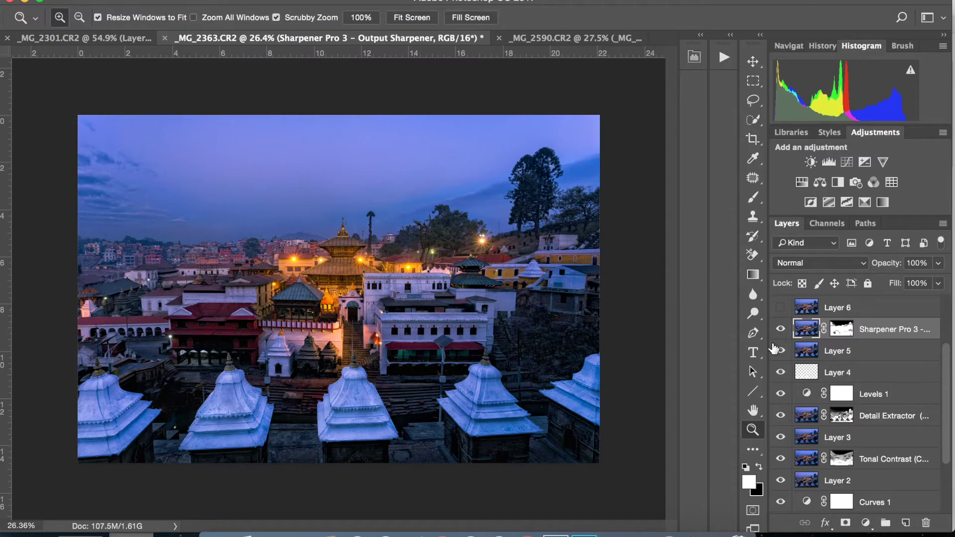
- Reduce the Sharpener Pro 3 layer's opacity to 50%
left_click_drag(939, 269, 913, 282)
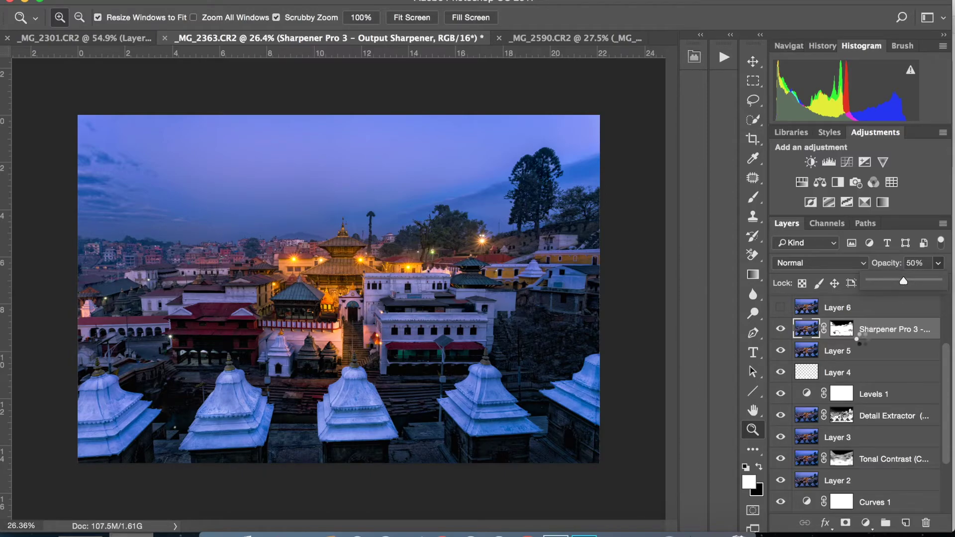
left_click(339, 287)
left_click_drag(339, 288, 386, 280)
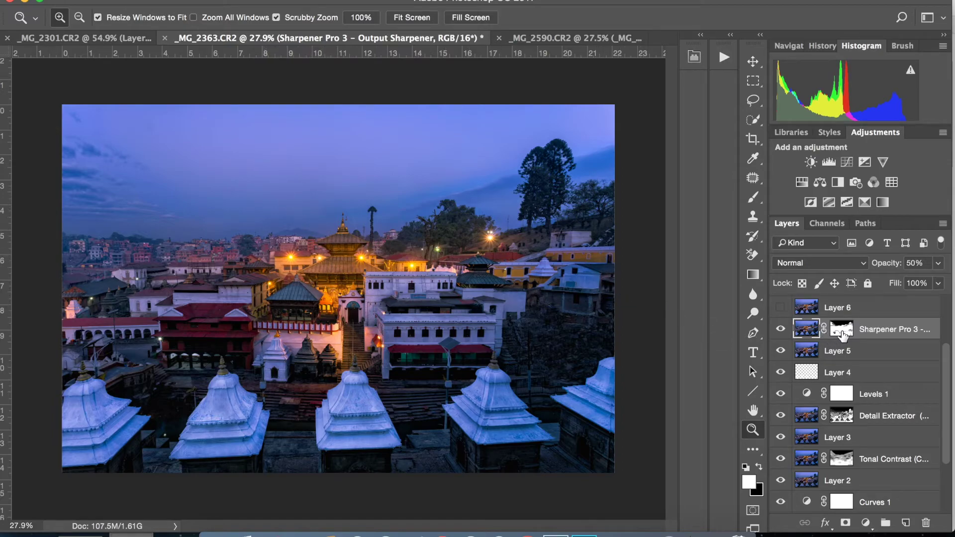
- Examine the Sharpener Pro 3 layer mask on its own and return to the layer's image
left_click(847, 331)
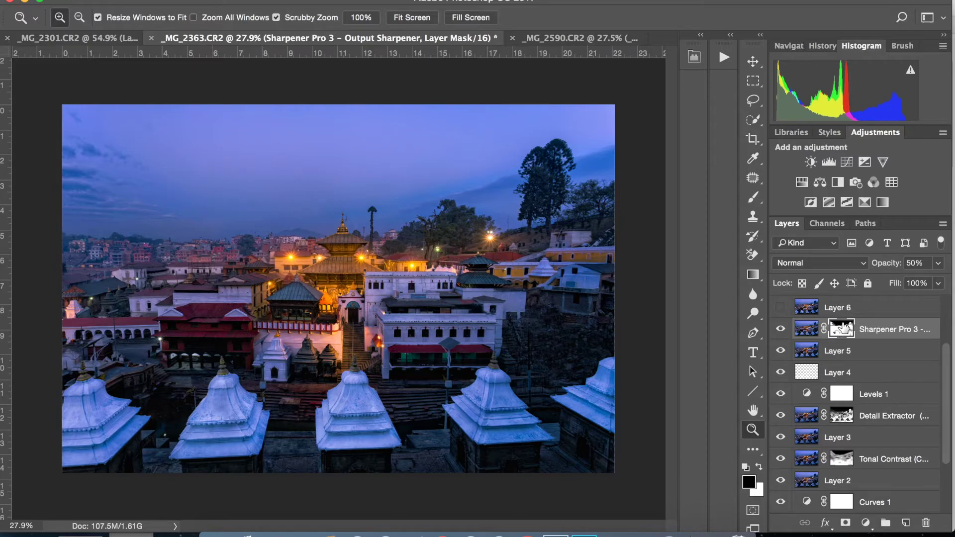
left_click(846, 329, "alt")
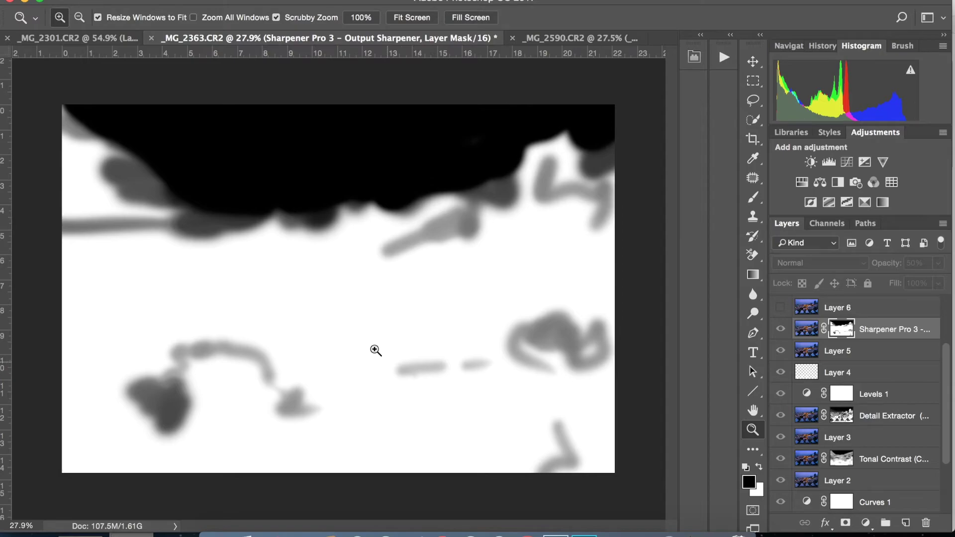
left_click_drag(374, 299, 581, 188)
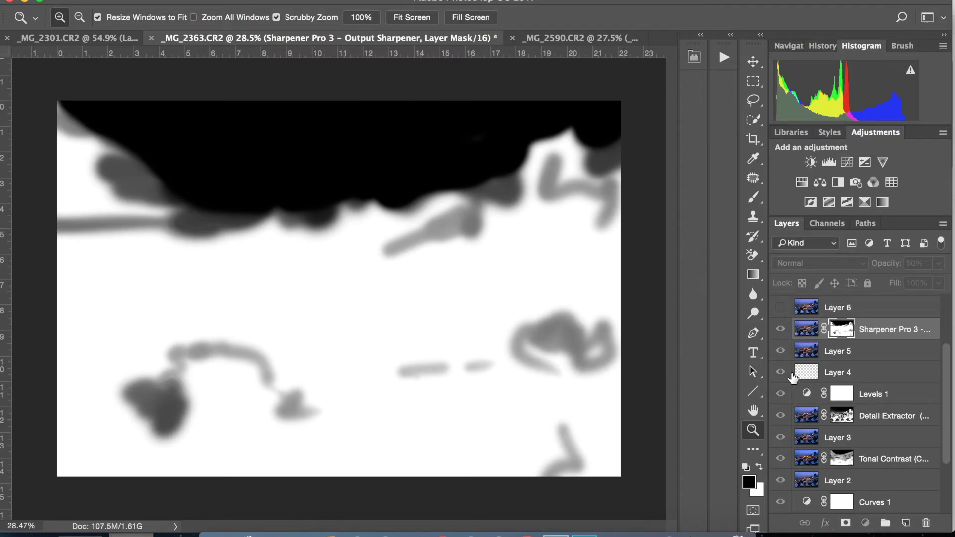
left_click(806, 329)
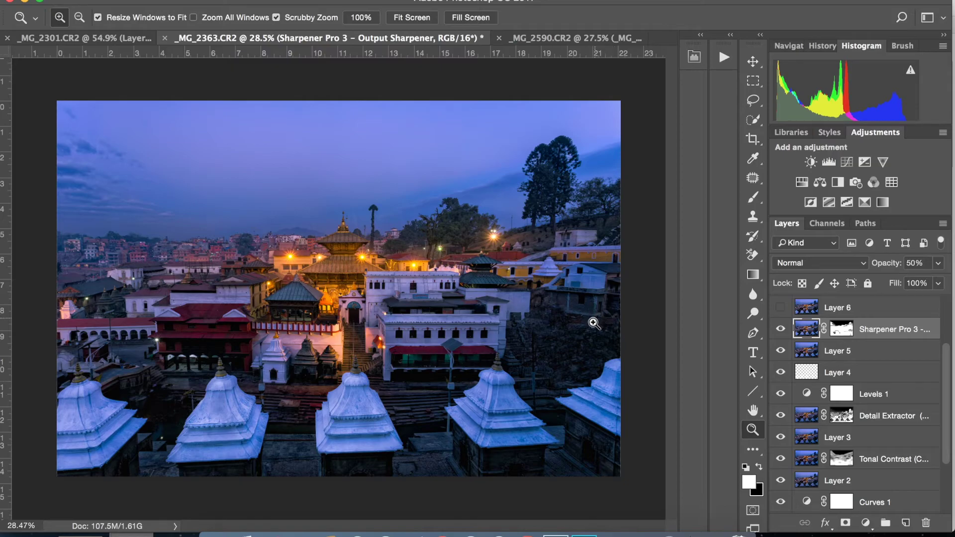
- Make Layer 6 and Layer 7 above the Sharpener Pro 3 layer visible, selecting each
left_click(806, 306)
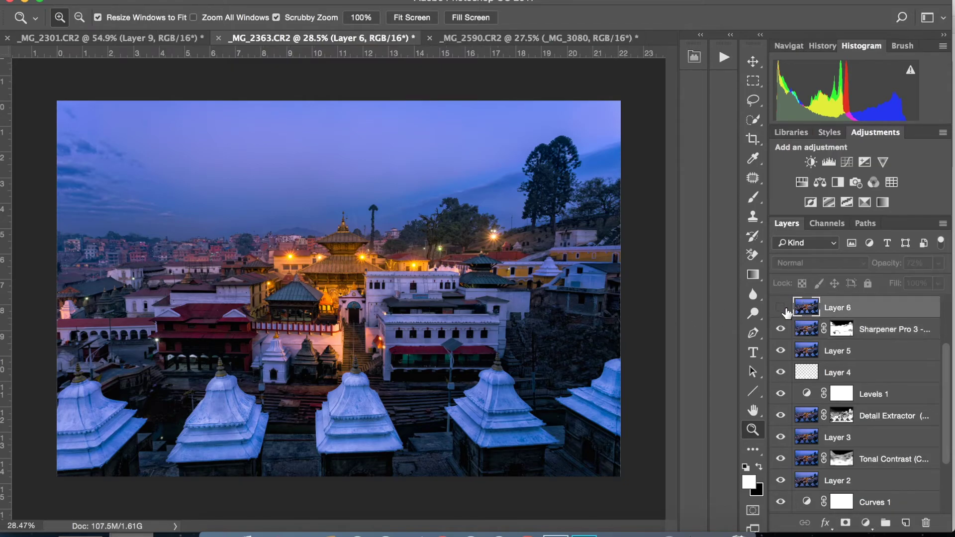
scroll(823, 313, "up", 3)
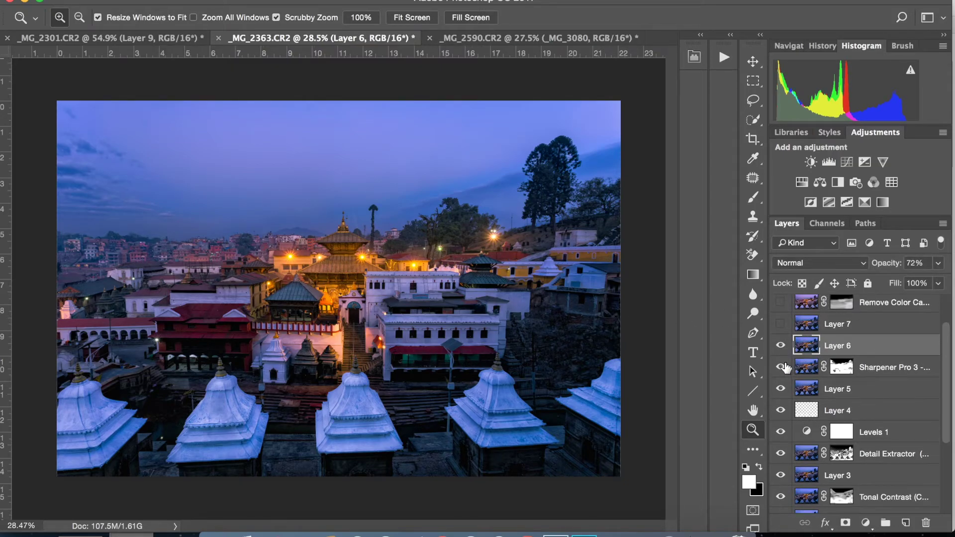
left_click(810, 326)
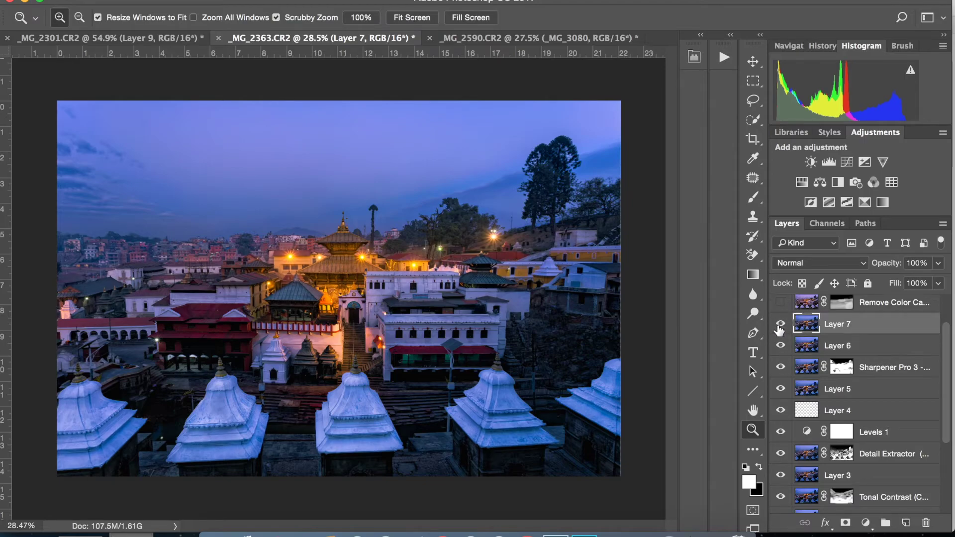
- Compare the whole photo and the temple close up with and without Layer 7
left_click(782, 324)
left_click(781, 324)
left_click(386, 295)
left_click(450, 278)
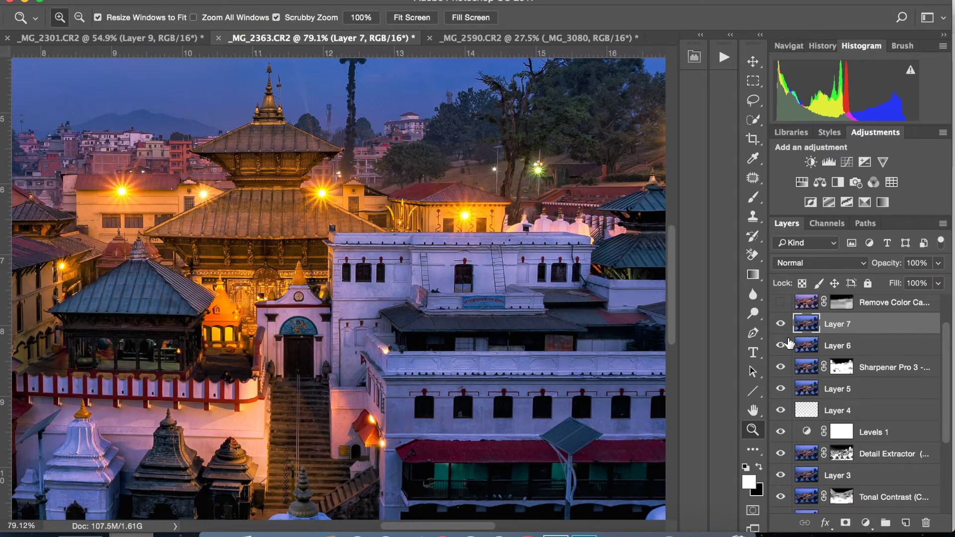
left_click(782, 326)
left_click(781, 325)
left_click_drag(394, 314, 353, 287)
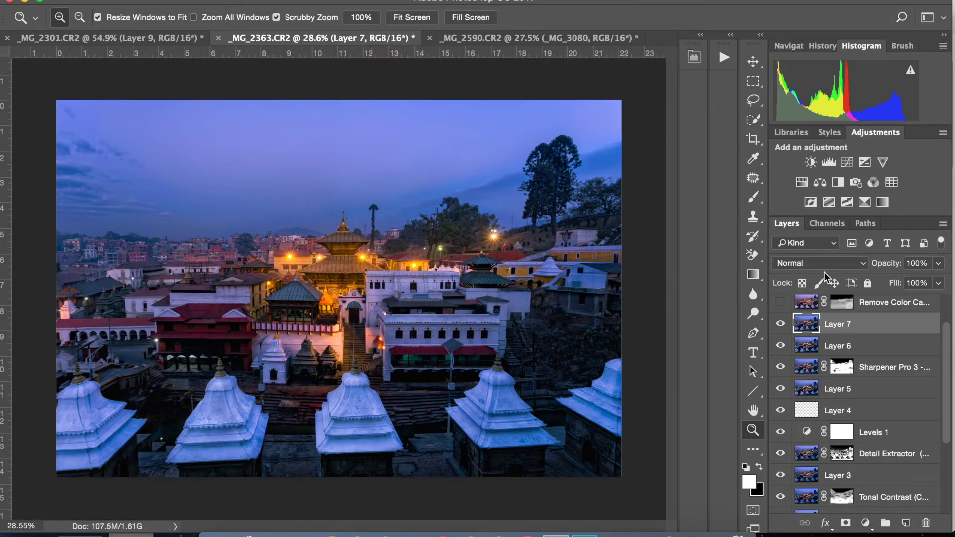
- Select the masked Remove Color Cast layer above Layer 7 and make it visible
left_click(807, 302)
left_click(780, 302)
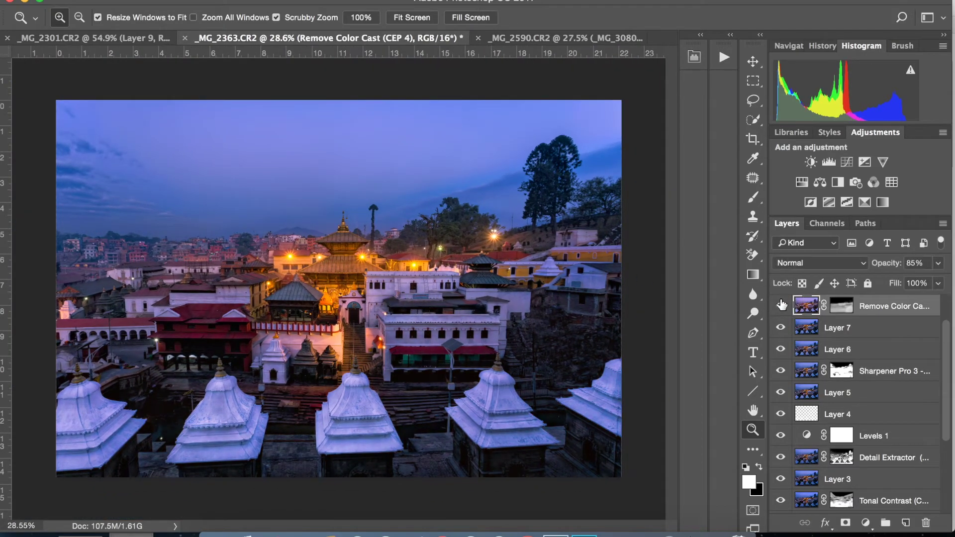
scroll(822, 335, "up", 2)
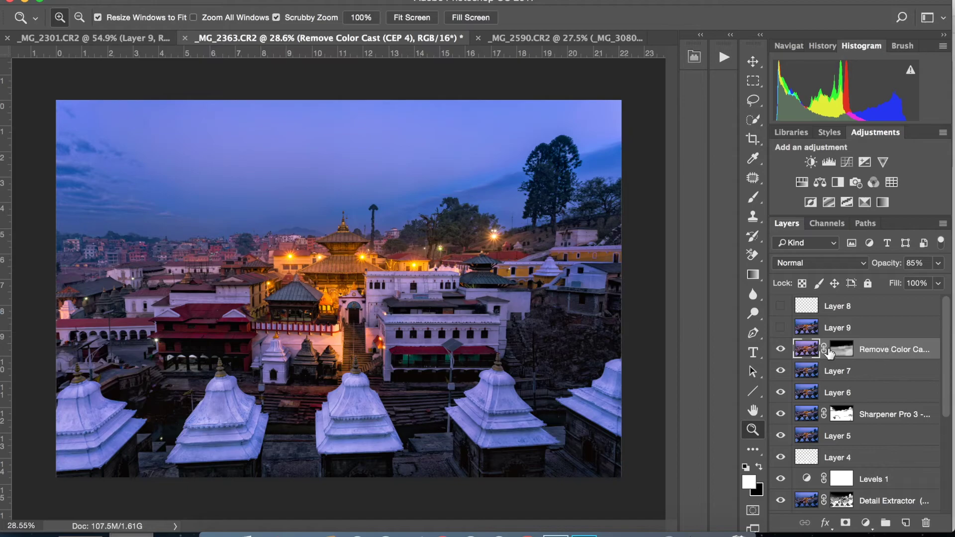
left_click(381, 294)
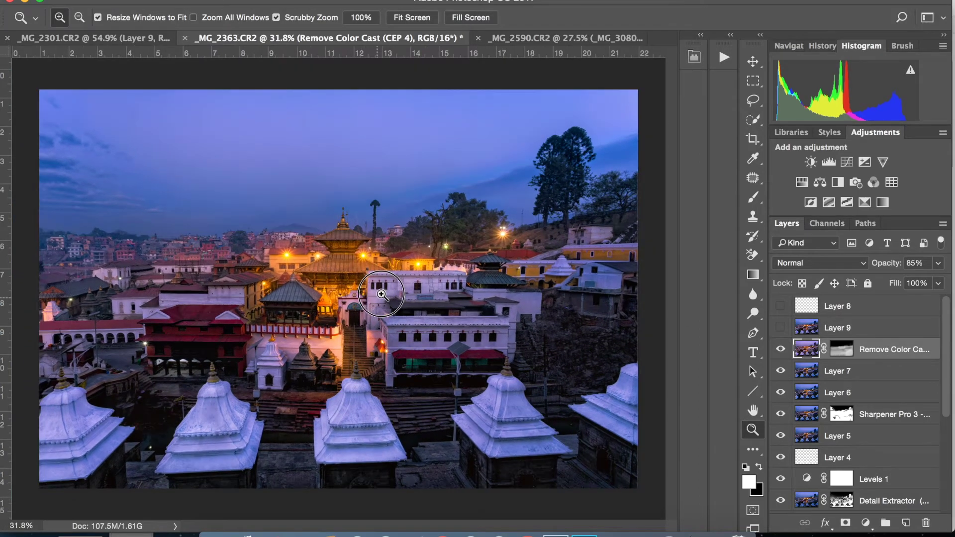
left_click_drag(381, 295, 372, 298)
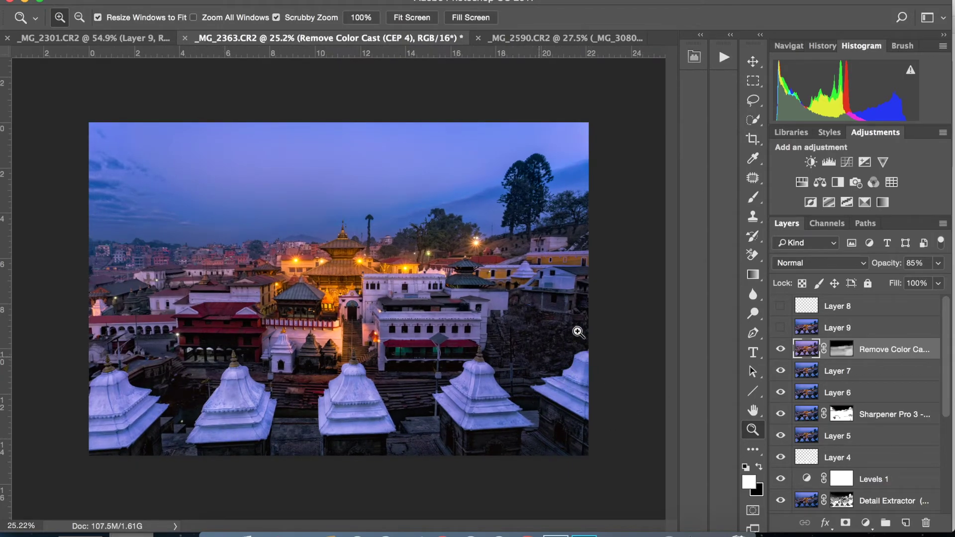
- Compare the foreground shrines and buildings with and without the Remove Color Cast layer
left_click(781, 349)
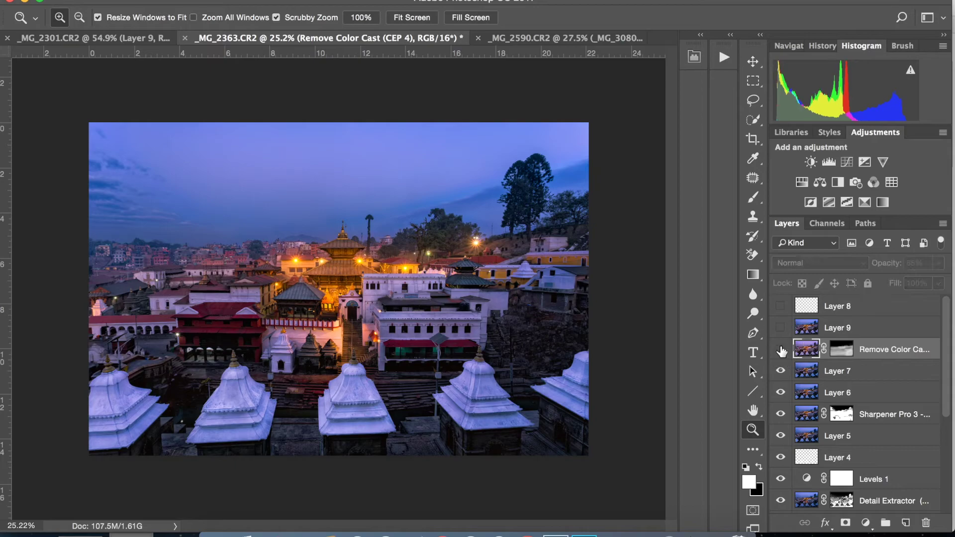
left_click(781, 349)
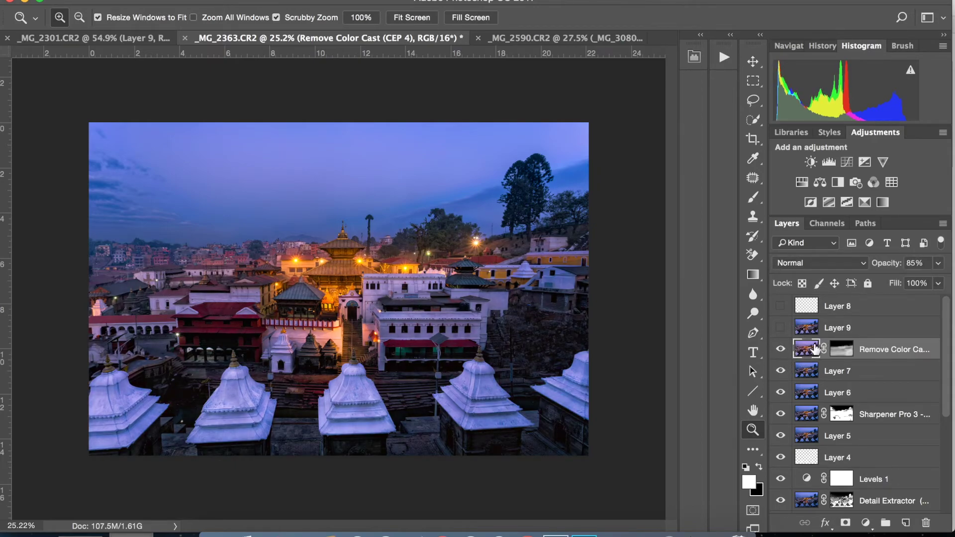
left_click(780, 349)
left_click(781, 350)
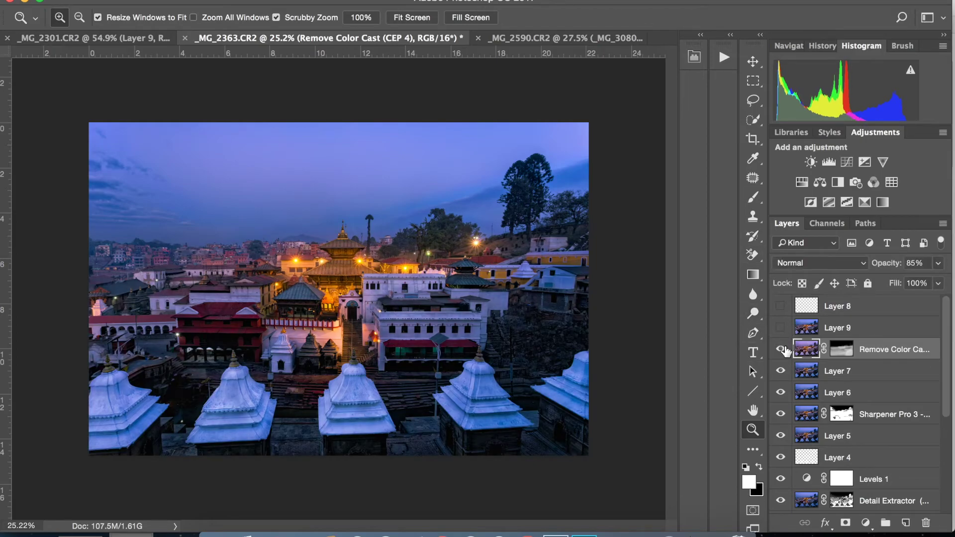
- Make Layer 9 and the watermark on Layer 8 visible to complete the layer stack
left_click(935, 264)
left_click(784, 329)
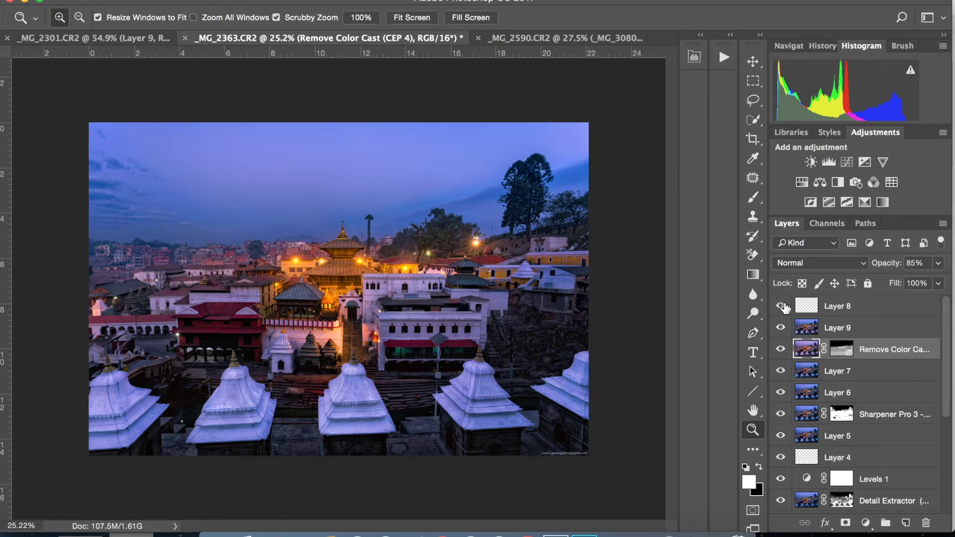
- Compare the Background layer alone with the complete layer stack several times, ending with all layers visible
scroll(819, 395, "down", 5)
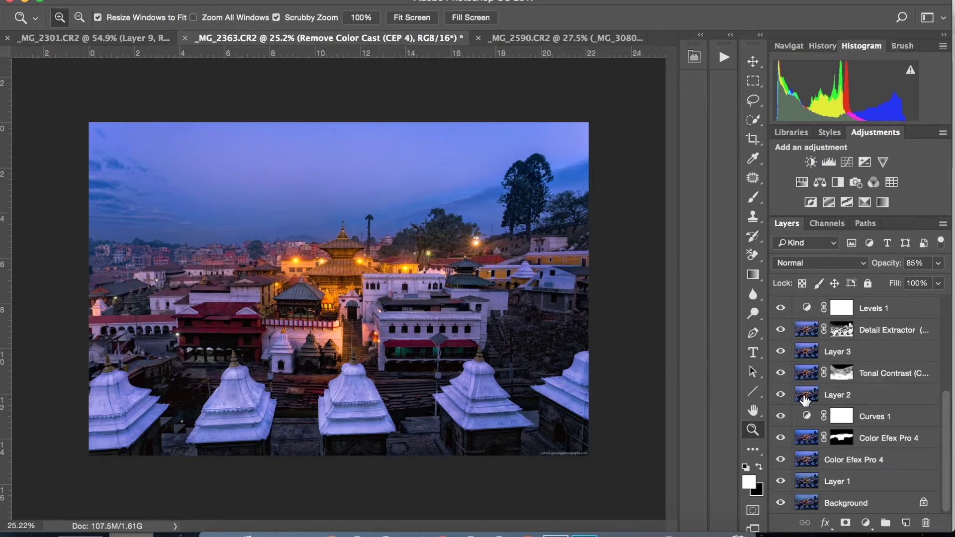
left_click(782, 504, "alt")
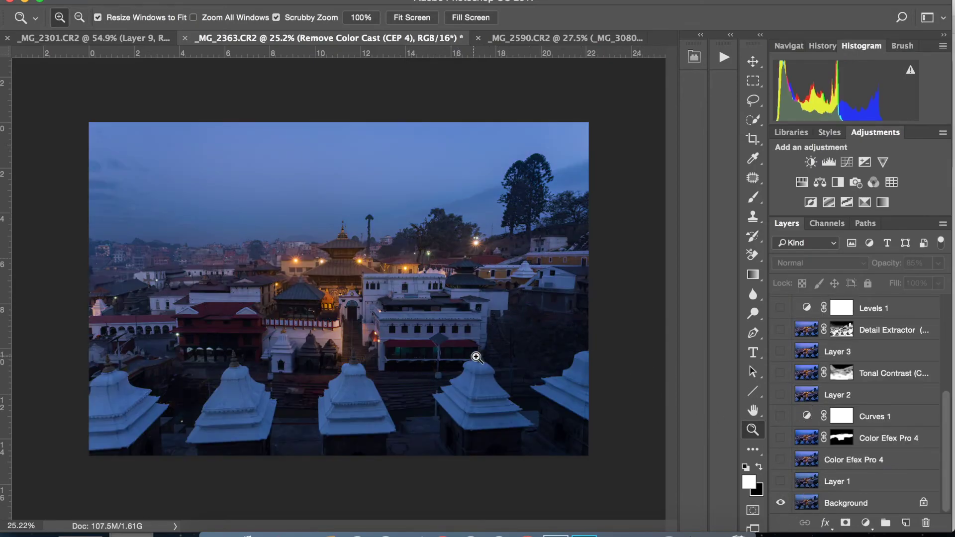
left_click(781, 503, "alt")
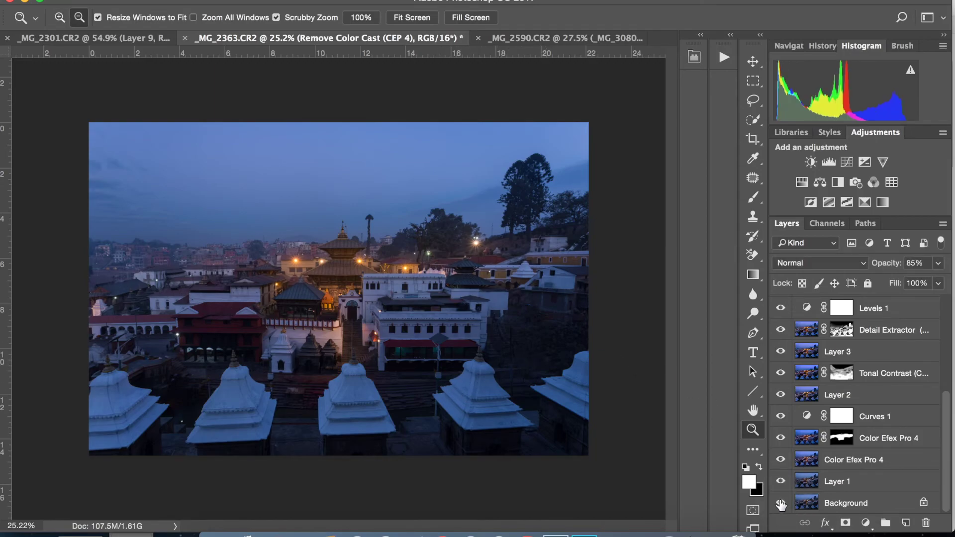
left_click(782, 504, "alt")
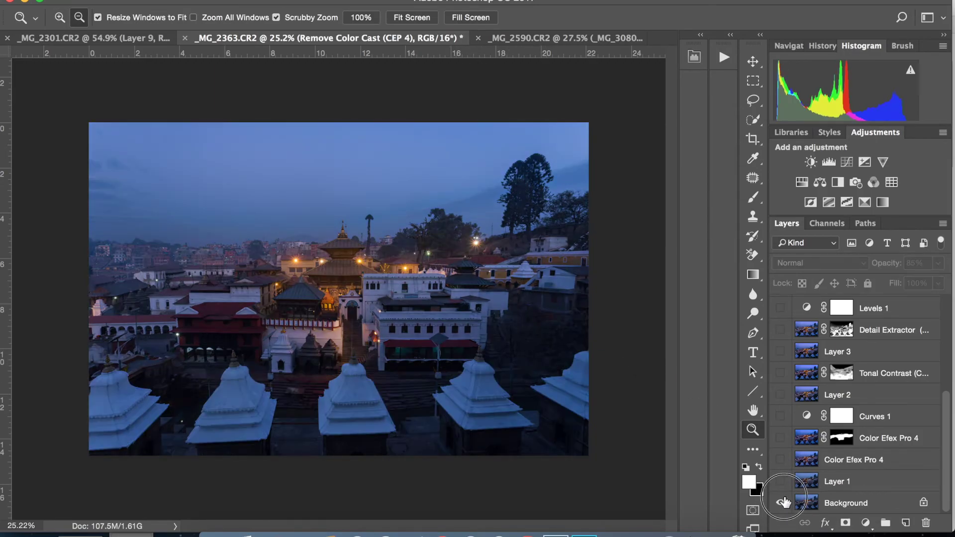
left_click(784, 504, "alt")
left_click(784, 503, "alt")
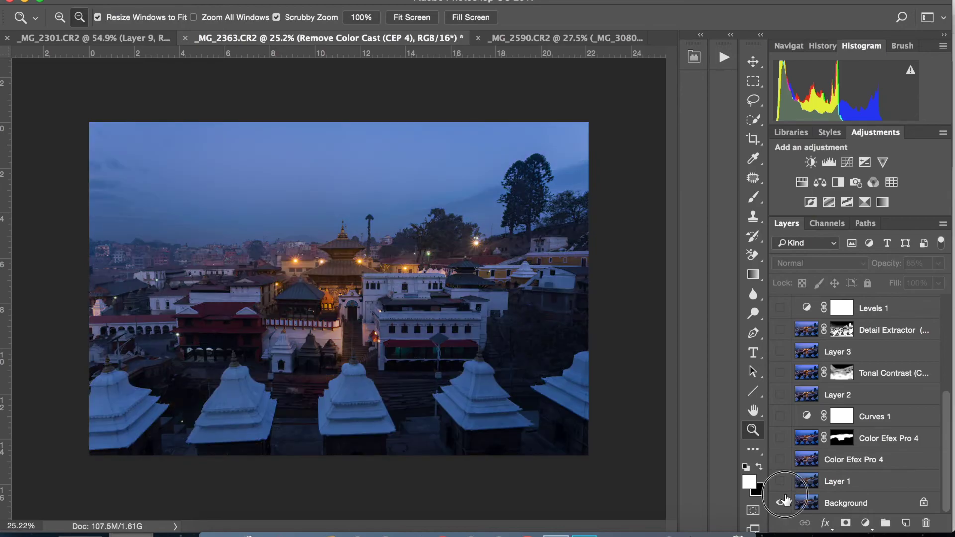
left_click(784, 502, "alt")
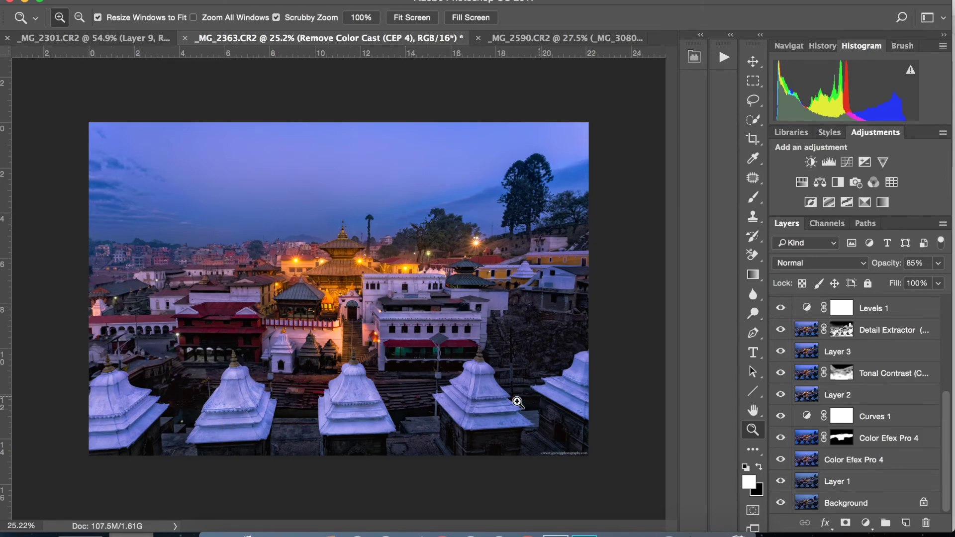
left_click(781, 503, "alt")
left_click(782, 502, "alt")
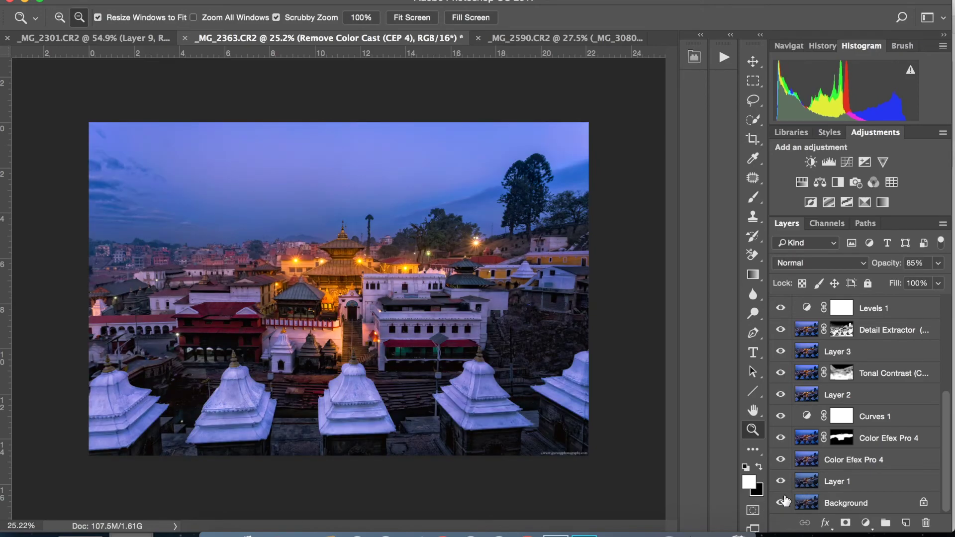
left_click(782, 502, "alt")
left_click(782, 503, "alt")
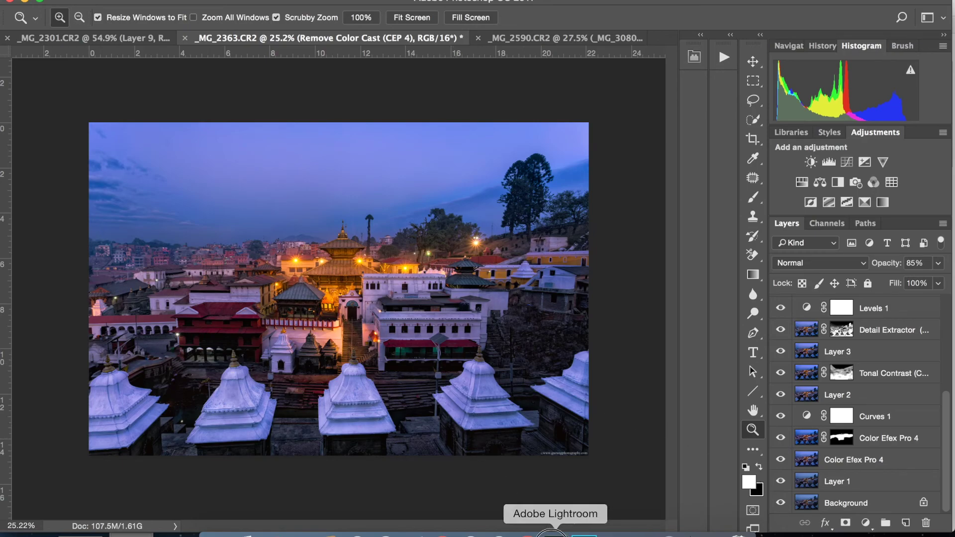
- Reset the temple photo's develop settings in Lightroom and return to Photoshop to view the finished edit
left_click(553, 532)
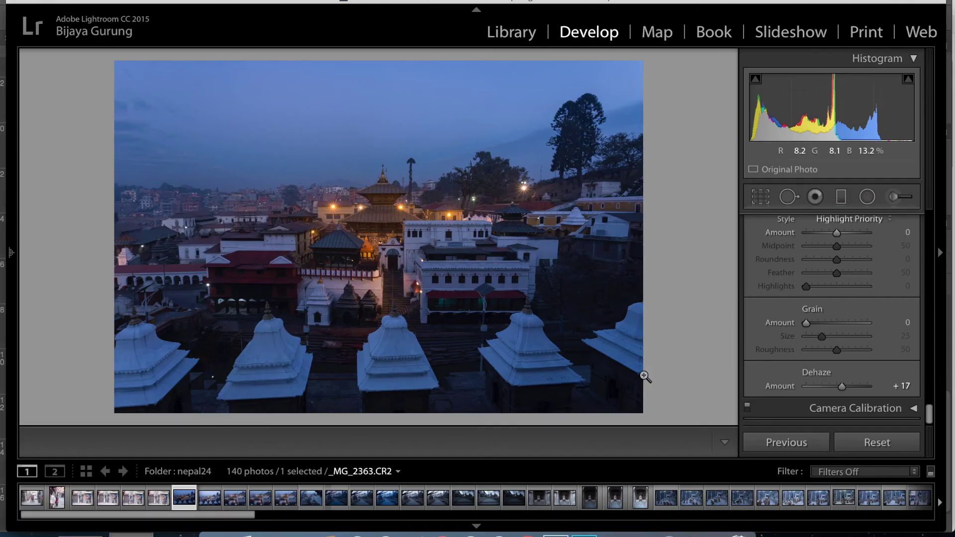
left_click(890, 444)
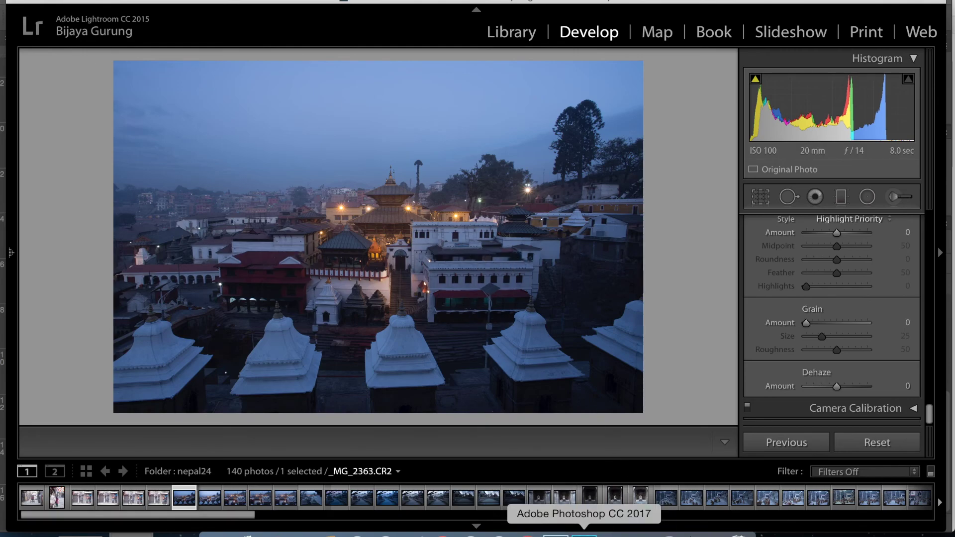
left_click(584, 534)
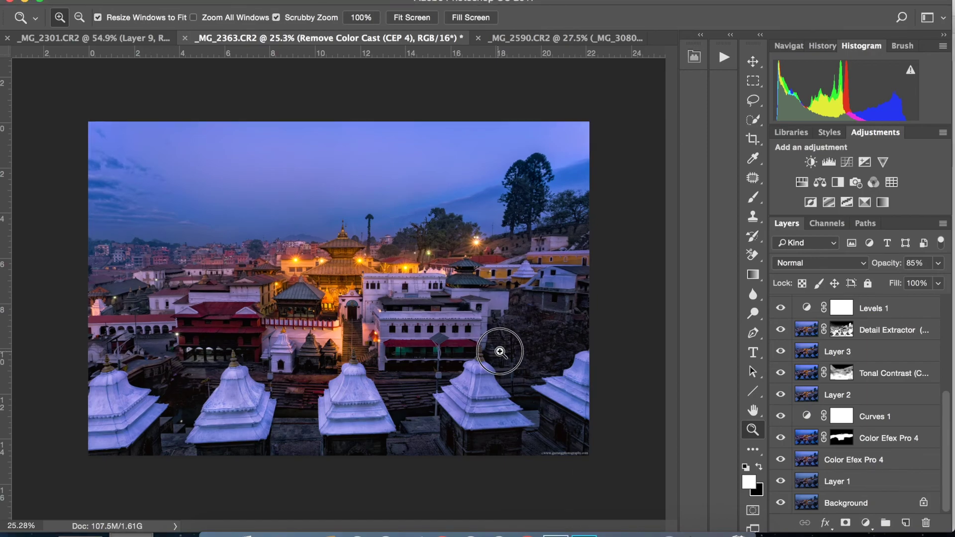
mouse_move(501, 352)
left_mouse_down()
mouse_move(532, 348)
mouse_move(498, 334)
left_mouse_up()
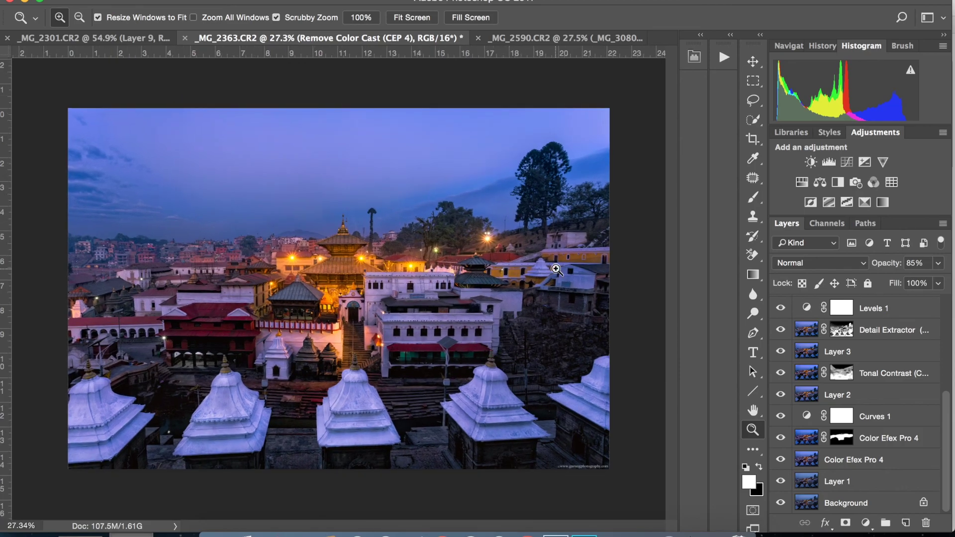